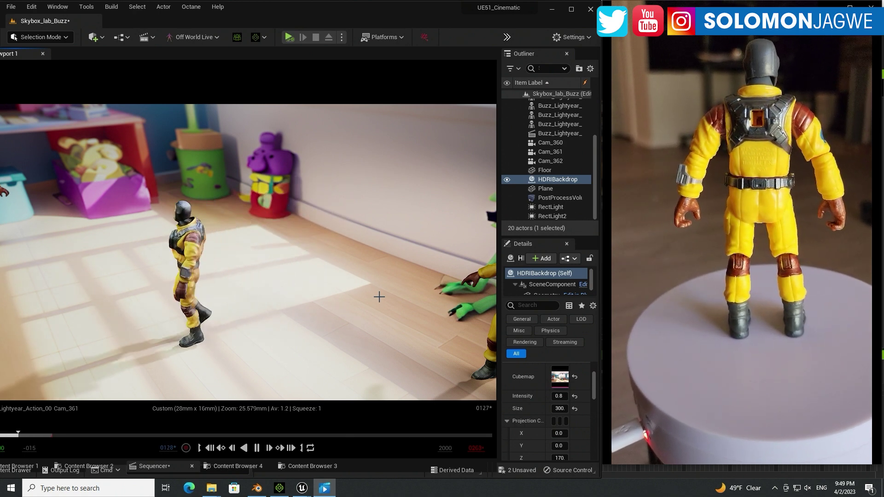
Bring up the buzz_Lightyear_00 scene in Blender and orbit around Mesh_0 to see its back and front.
mouse_move(864, 277)
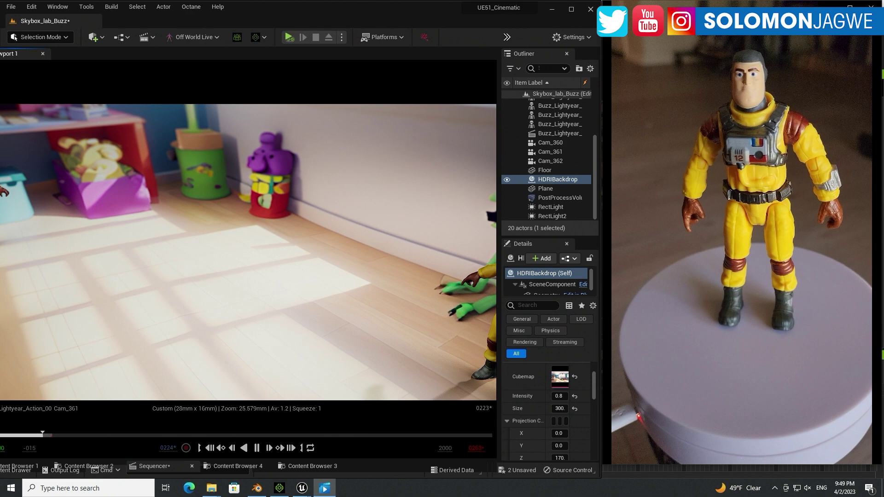
mouse_move(766, 321)
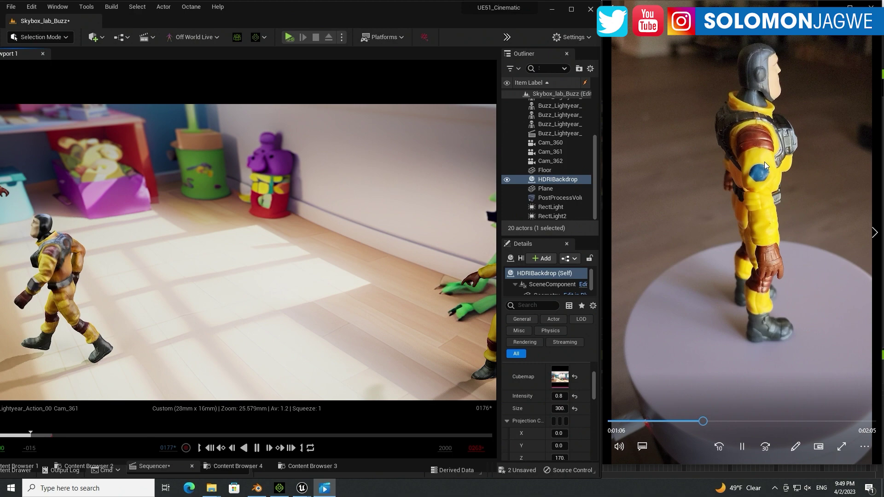
left_click(258, 490)
right_click(407, 201)
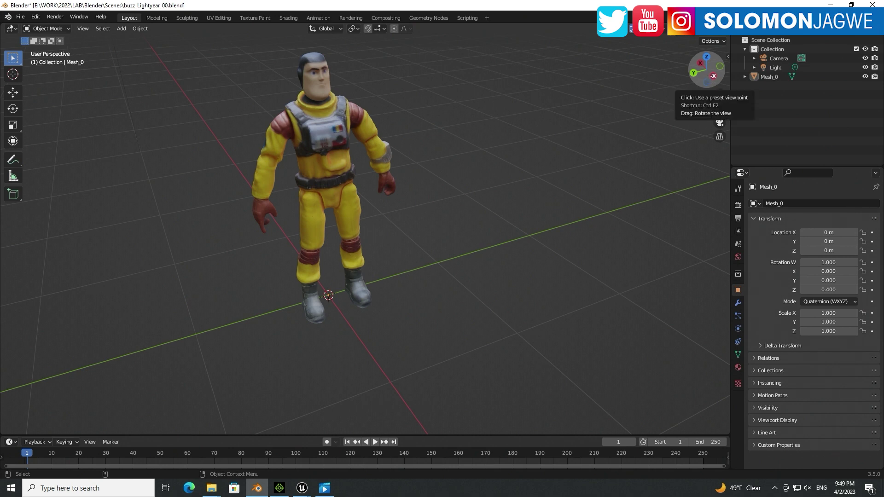
left_click_drag(707, 69, 695, 87)
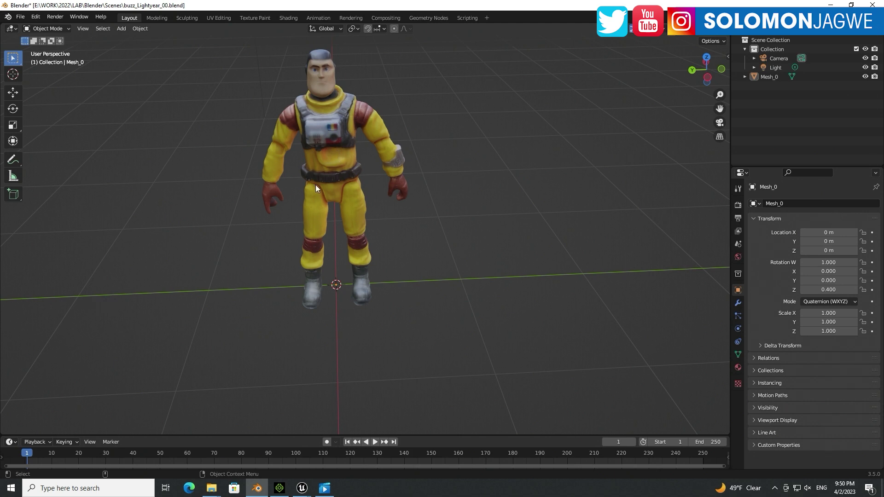
Open Buzz_Lightyear_00.fbx in AccuRIG and auto-rig its body and hands, confirming the finger count.
left_click(830, 6)
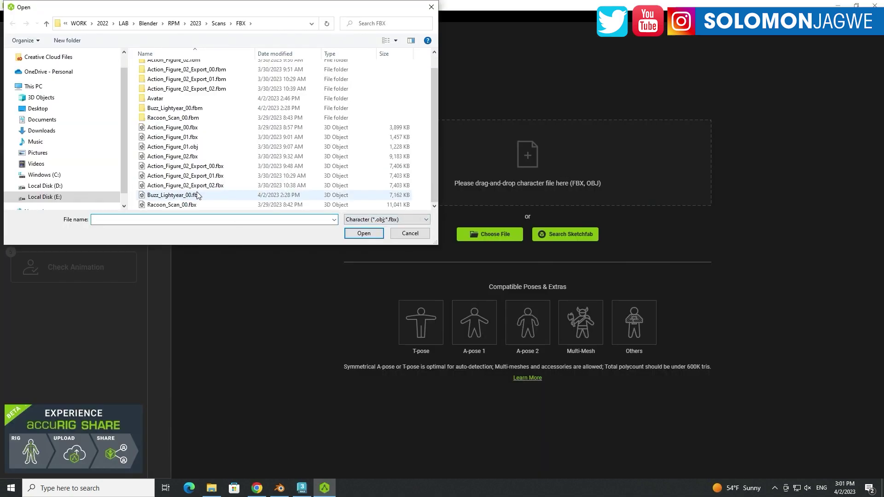
double_click(237, 193)
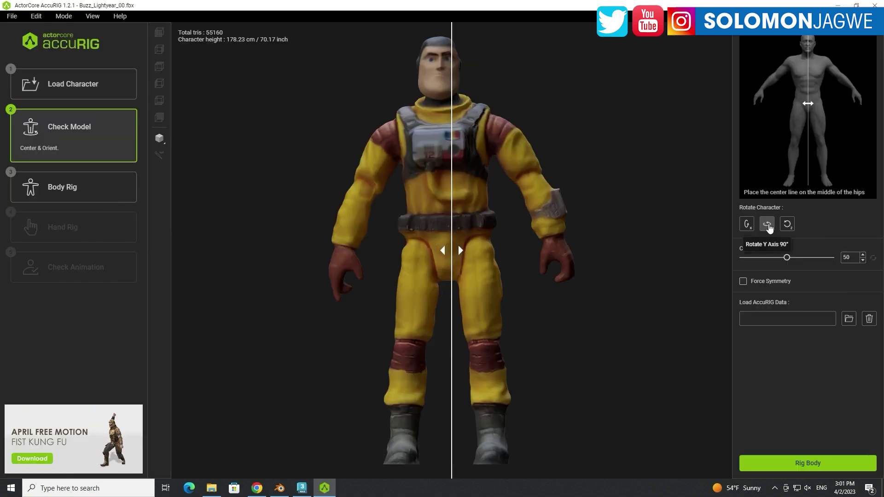
left_click(814, 462)
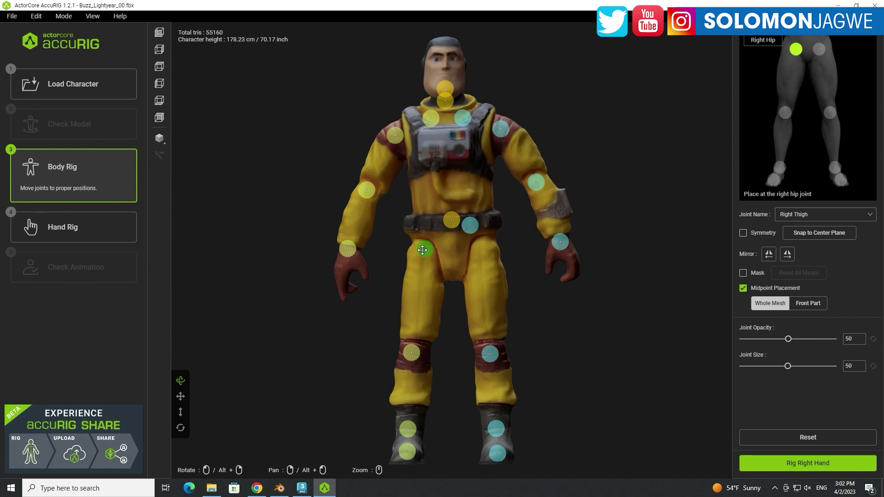
left_click(409, 267)
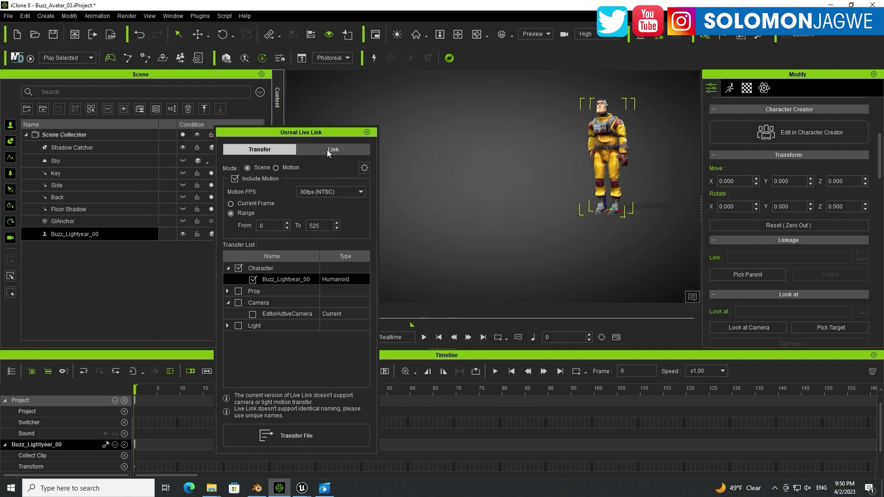
Replay the Buzz animation from the first frame, pause it, and bring the UE51_Cinematic editor forward.
left_click_drag(330, 132, 279, 147)
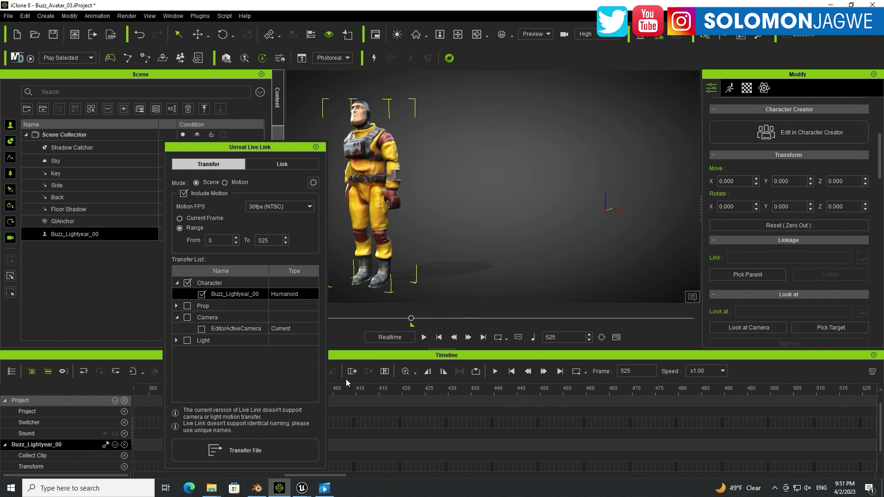
left_click(439, 339)
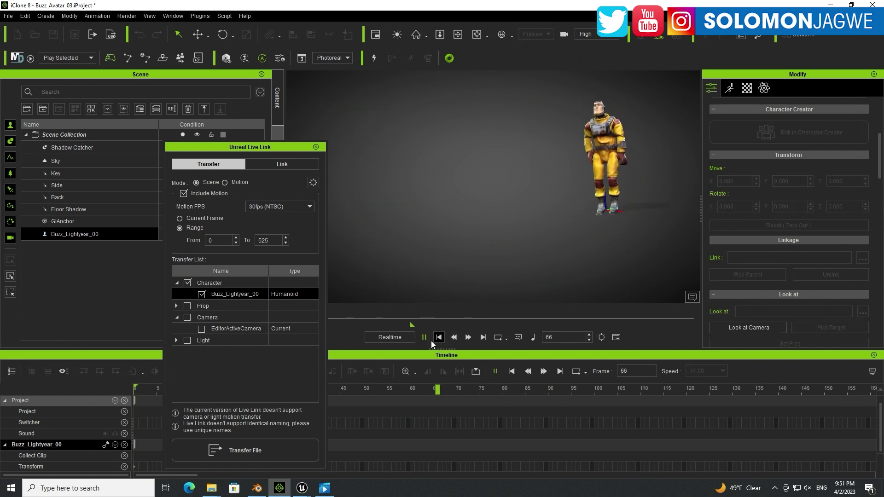
left_click(424, 337)
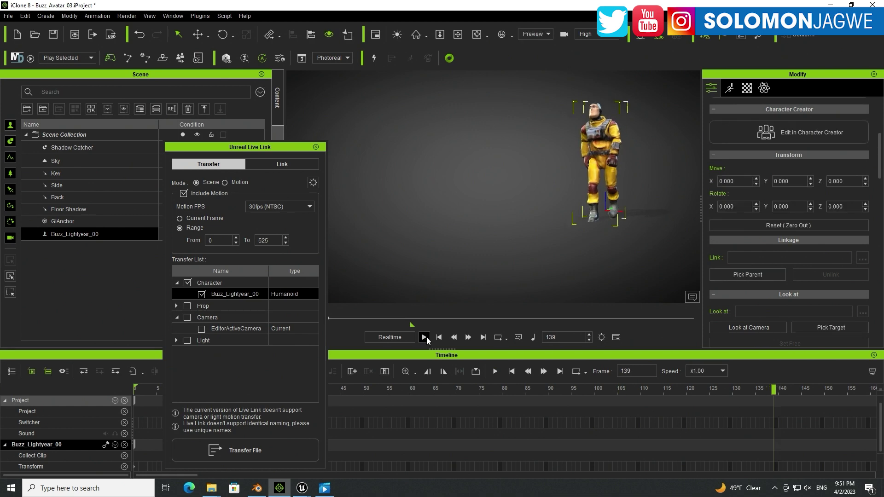
left_click(300, 490)
left_click(244, 432)
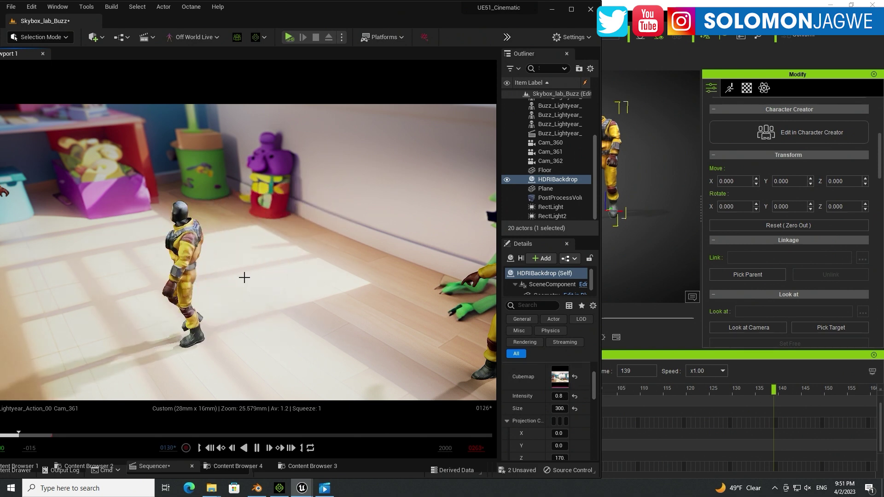
Pause the sequence and view the room through Cam_360, tilting up toward the shelves.
left_click(257, 447)
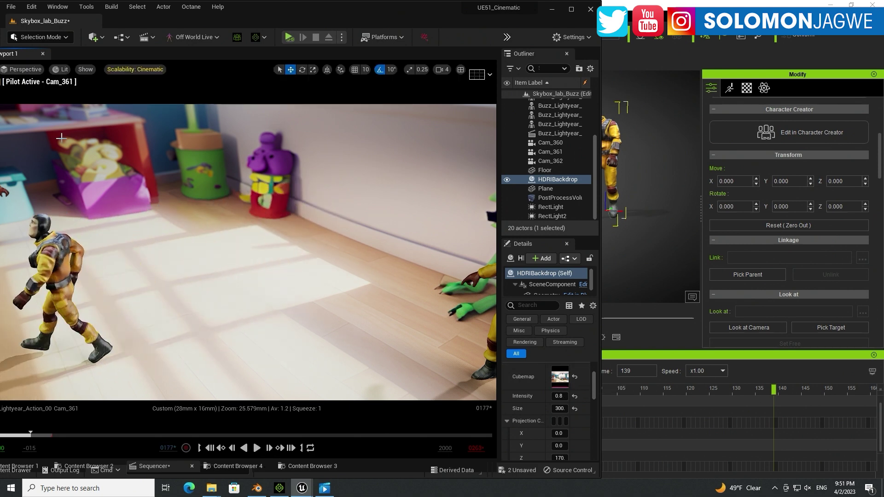
left_click(26, 70)
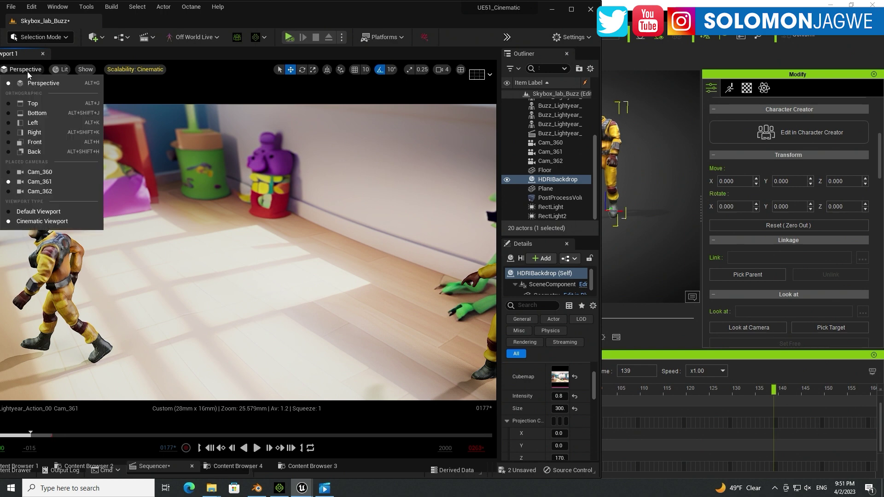
left_click(31, 173)
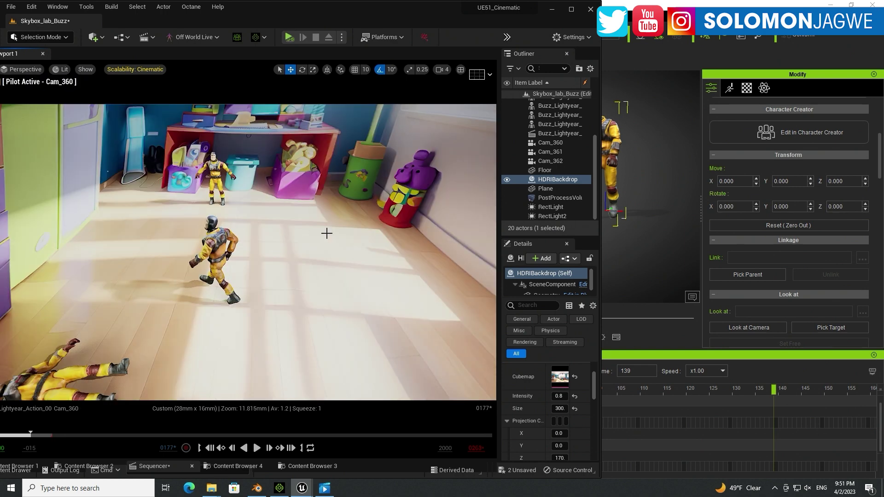
right_click_drag(31, 173, 73, 161)
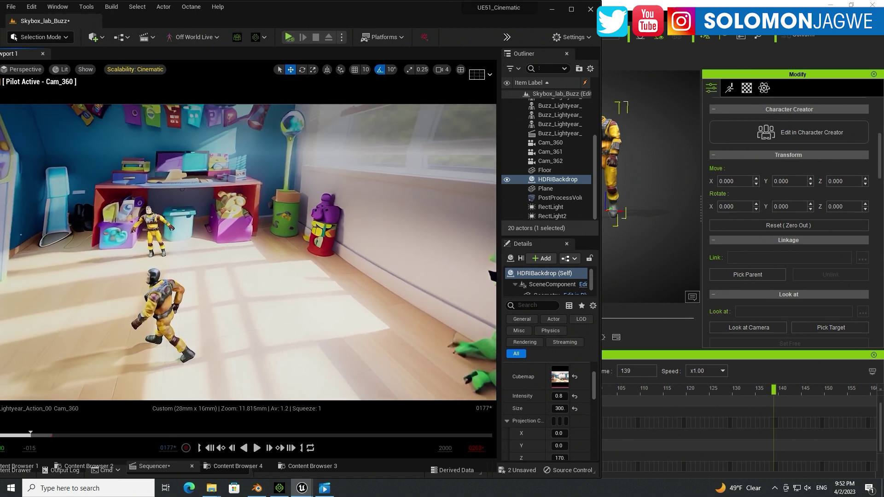
Inspect RectLight2, RectLight and HDRIBackdrop settings while swinging Cam_360 toward the window and floor.
left_click(166, 303)
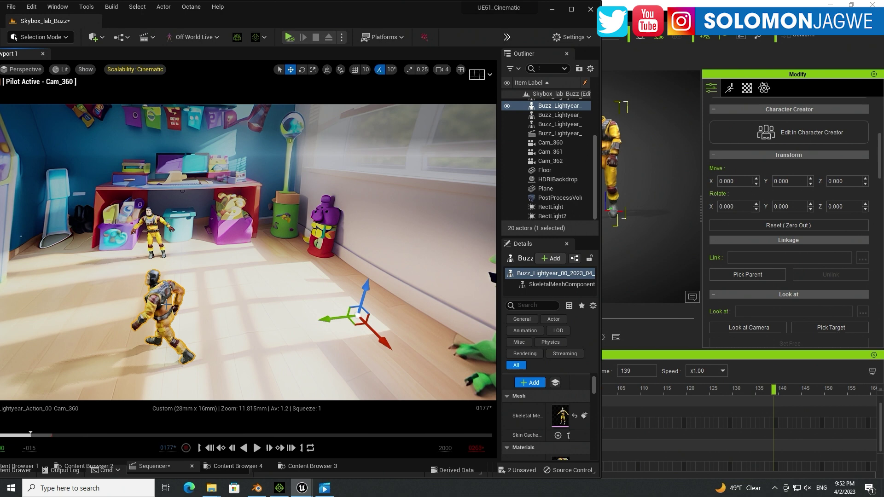
left_click(556, 220)
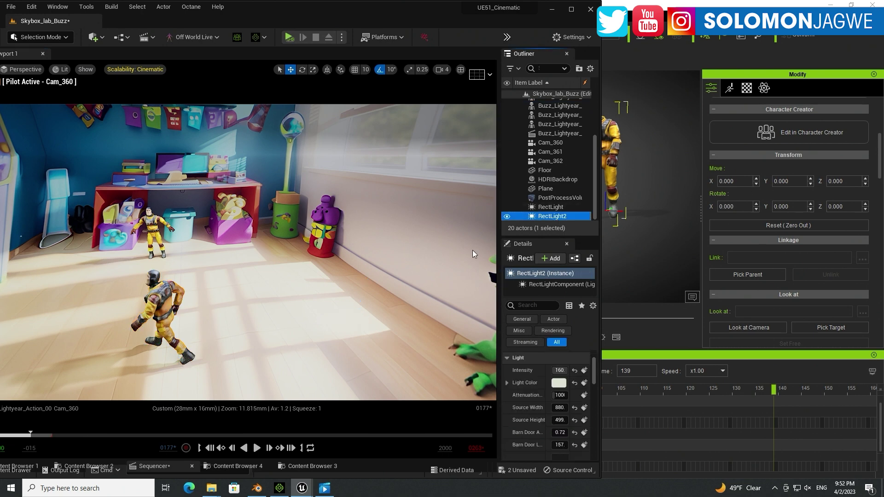
left_click(552, 206)
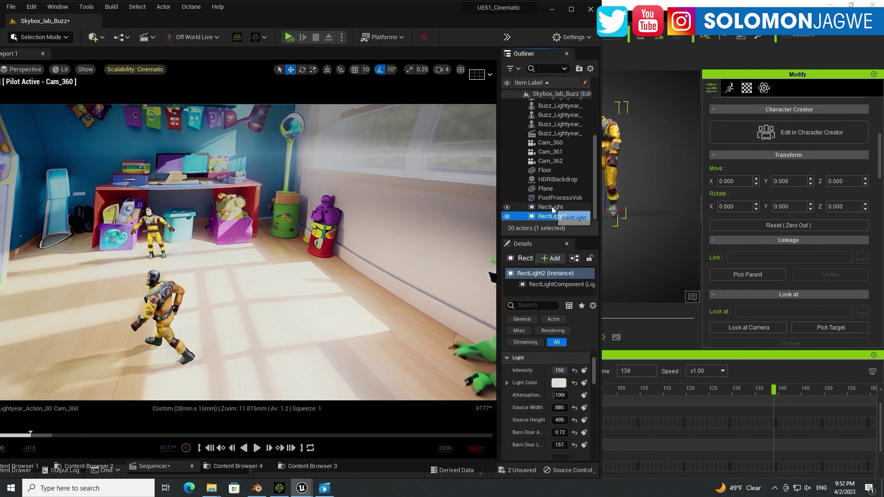
left_click(300, 221)
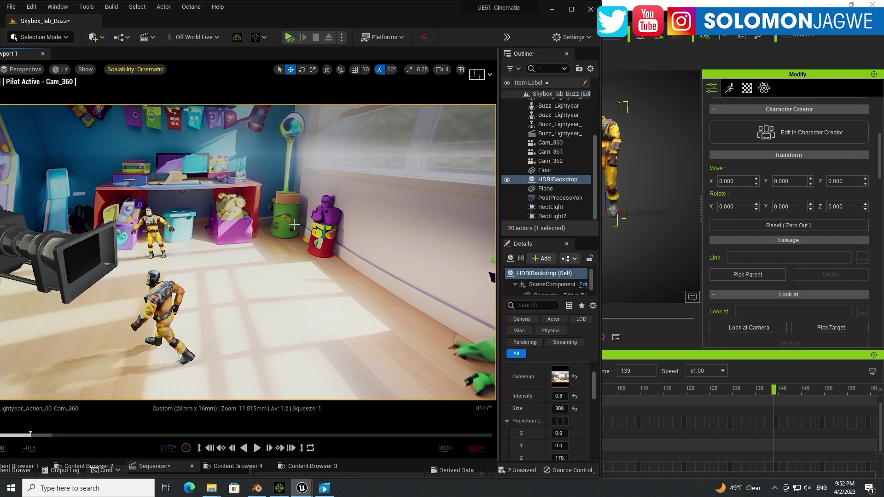
left_click_drag(251, 246, 290, 217)
left_click(552, 216)
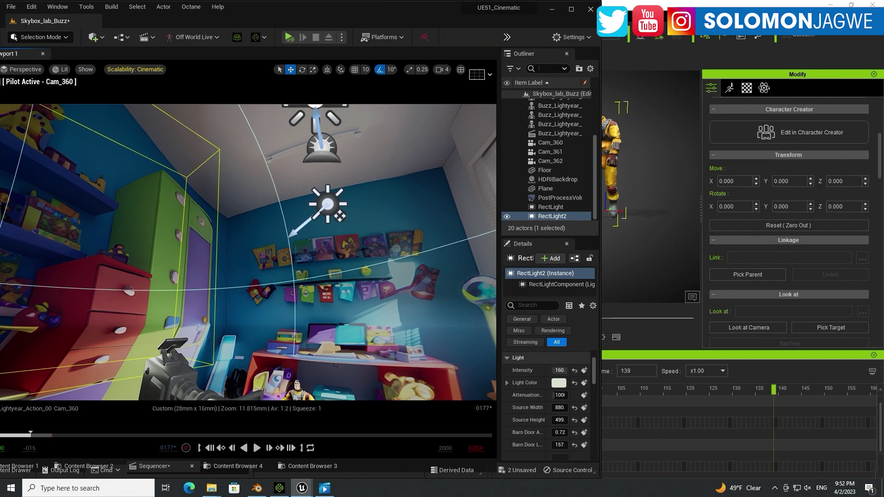
right_click_drag(289, 216, 334, 264)
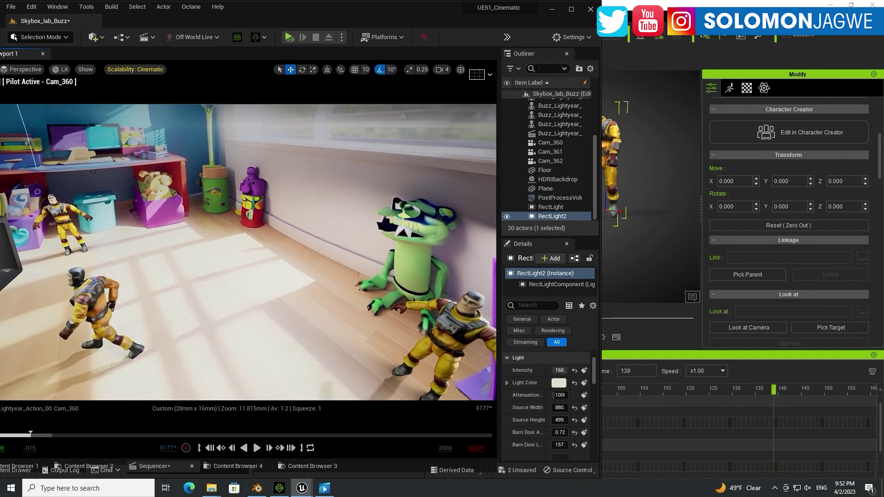
Frame RectLight, inspect DirectionalLight, and fly Cam_360 to frame the running Buzz and alien toy.
double_click(550, 207)
right_click_drag(249, 253, 198, 260)
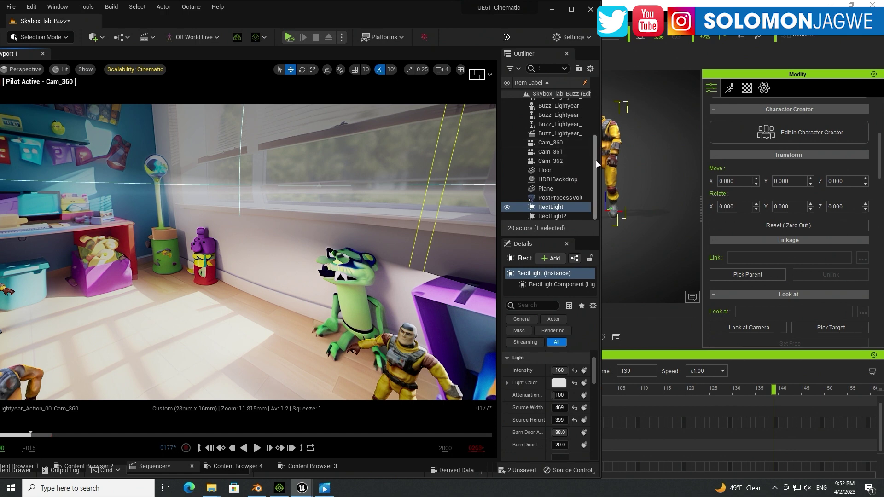
left_click_drag(595, 160, 592, 120)
left_click(561, 111)
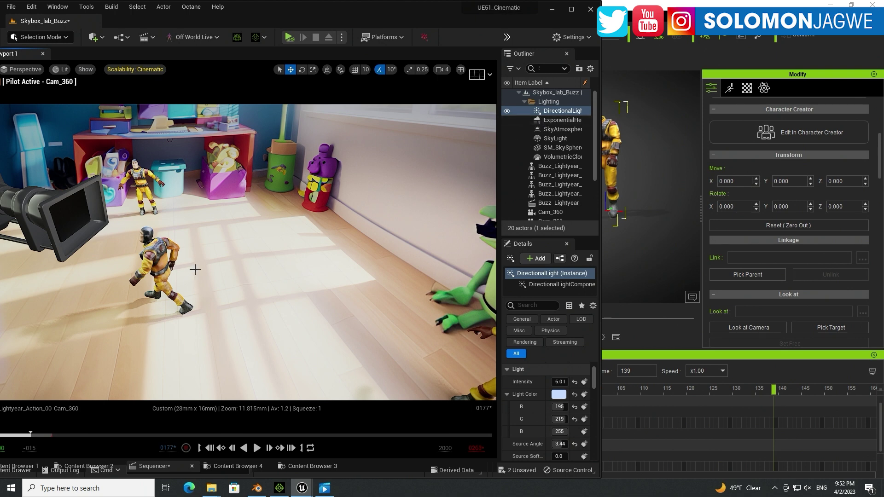
left_click_drag(259, 230, 202, 167)
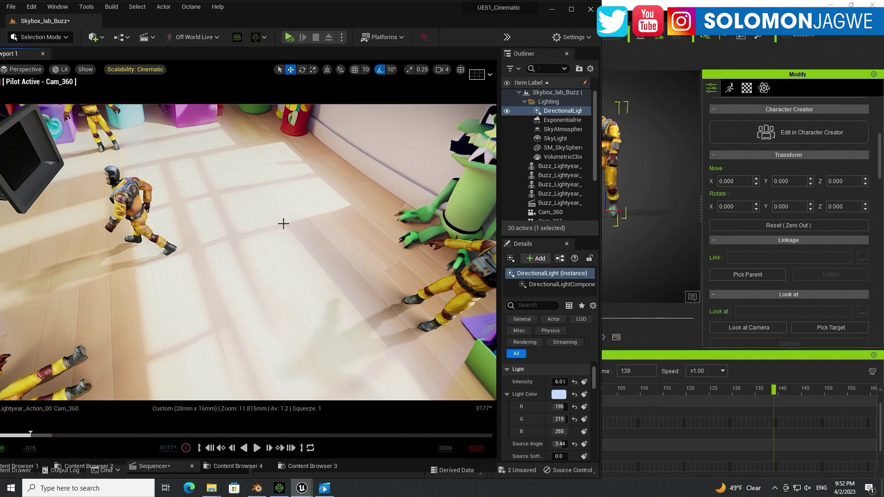
left_click_drag(283, 223, 281, 270)
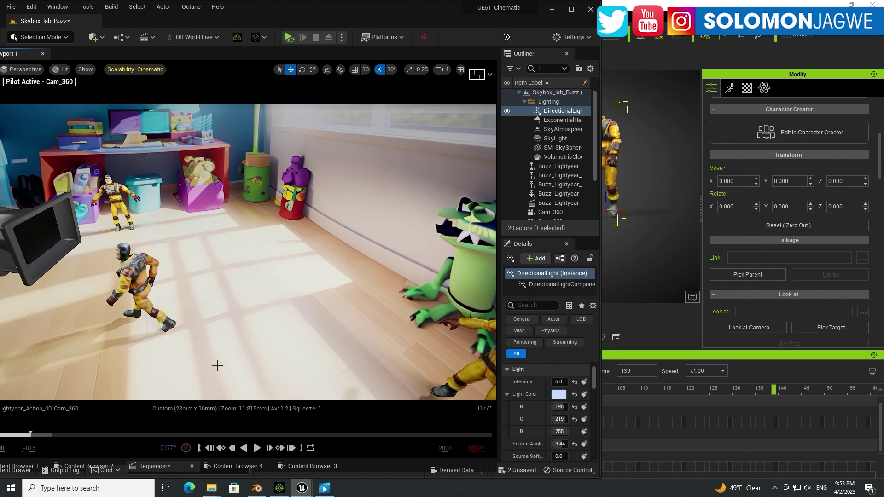
Rewind the sequence to frame 0000 and turn Cam_360 right, briefly checking iClone's Live Link.
left_click(211, 449)
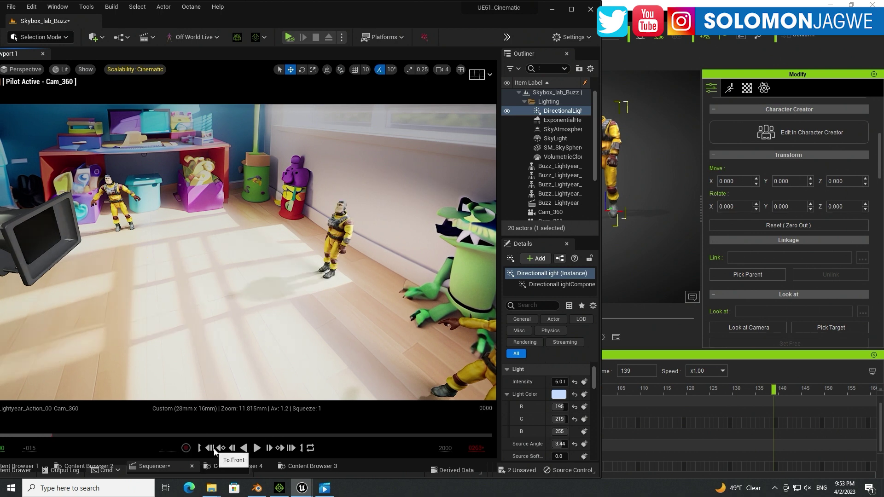
left_click_drag(266, 301, 238, 291)
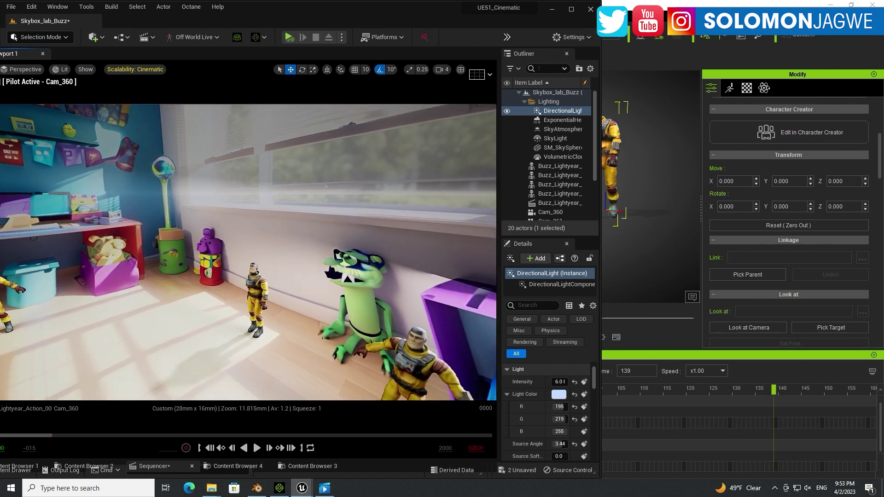
left_click(280, 488)
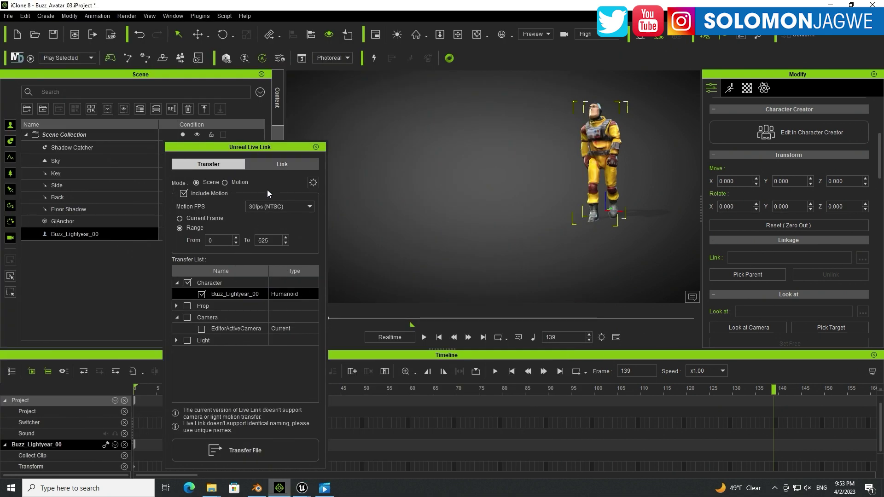
mouse_move(302, 488)
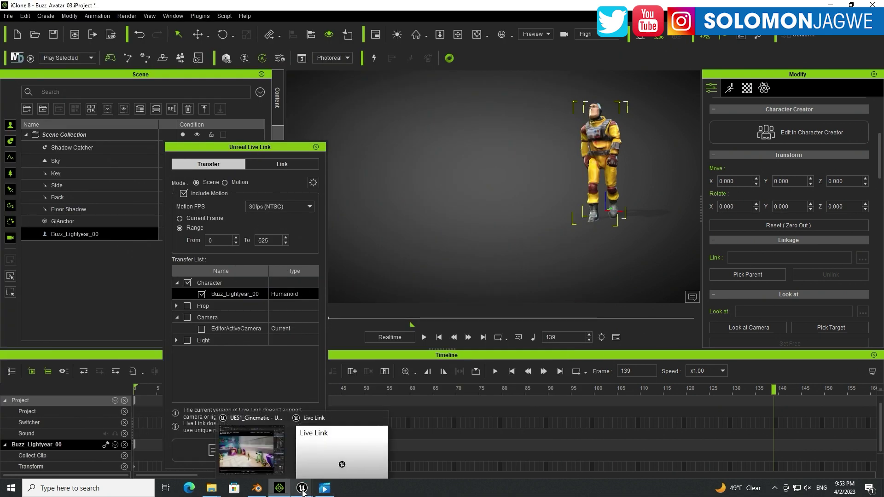
left_click(242, 417)
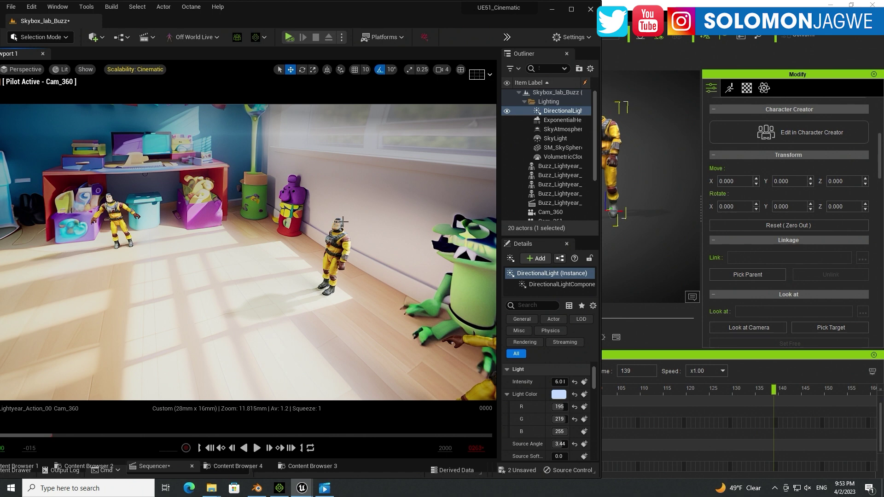
Preview the Cam_360 shot in F11 immersive view, pause at frame 149, then switch to iClone.
key("F11")
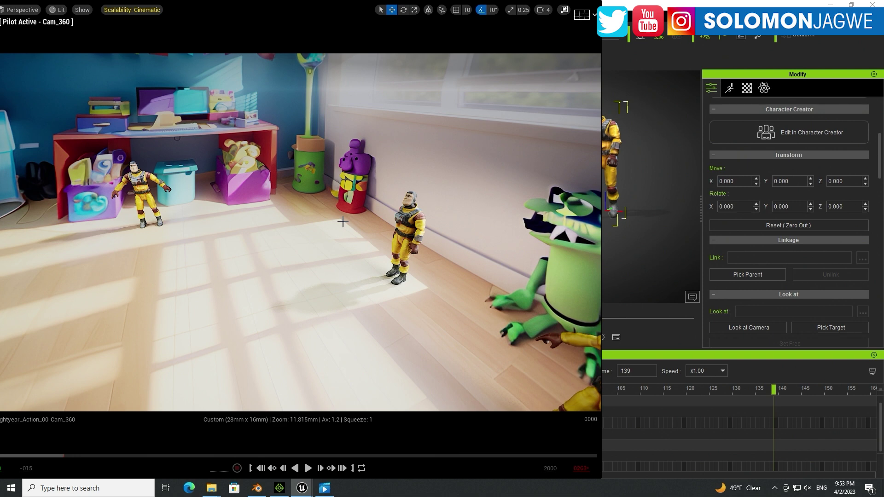
left_click(314, 468)
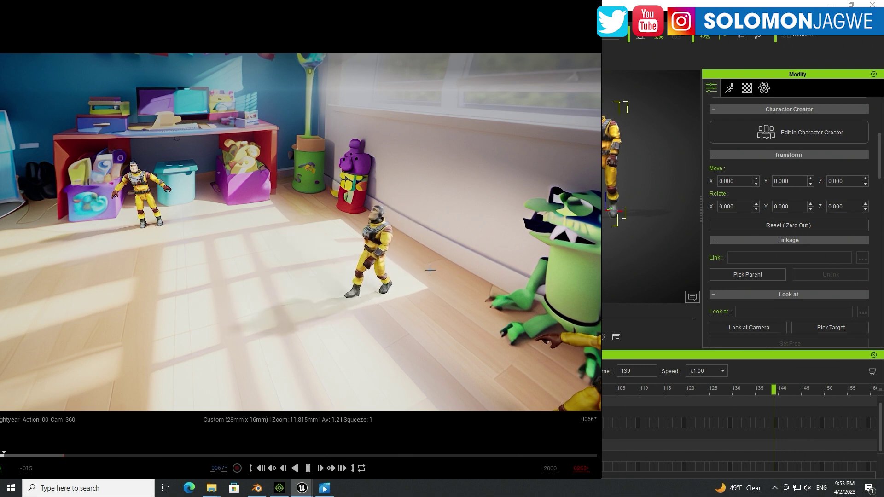
left_click(309, 470)
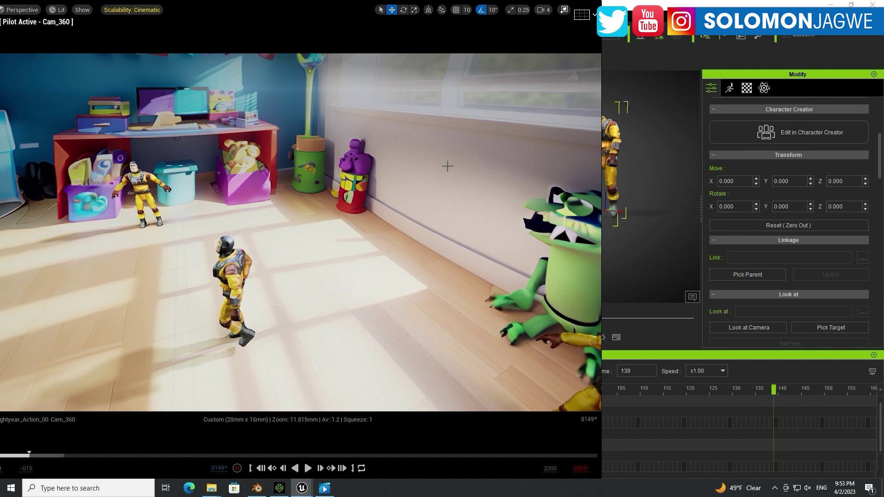
left_click(701, 4)
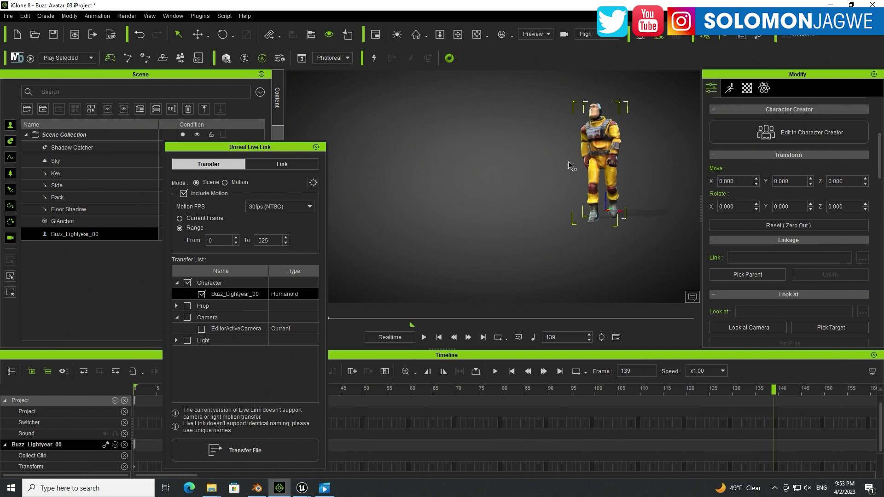
Rewind to frame 0 and keep Live Link sending 30fps motion over the full frame range.
left_click(439, 337)
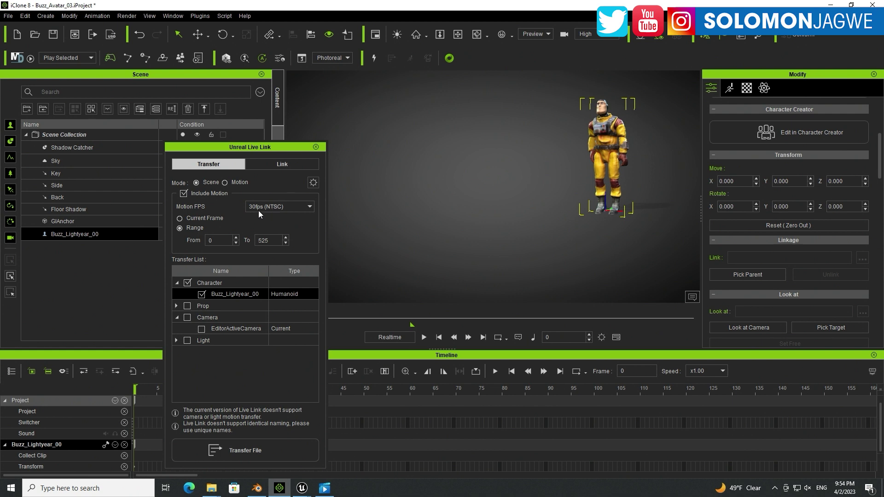
left_click(310, 208)
left_click_drag(311, 219, 311, 230)
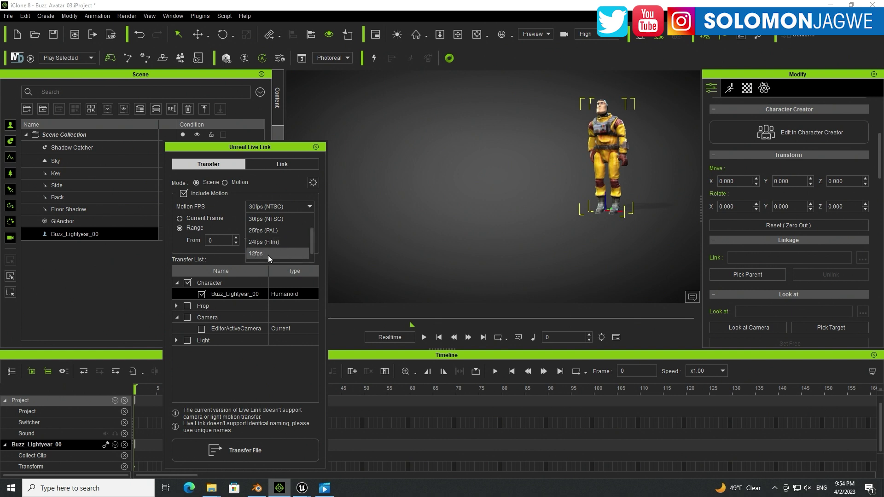
left_click(255, 208)
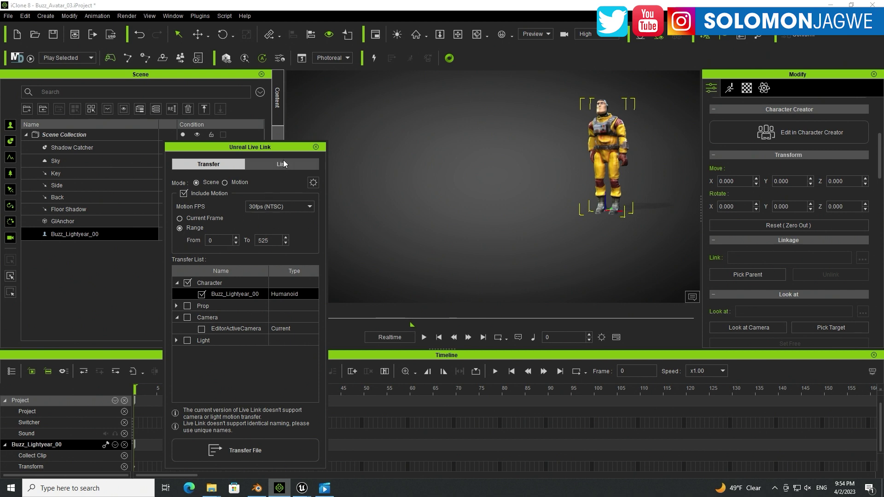
left_click_drag(279, 148, 569, 178)
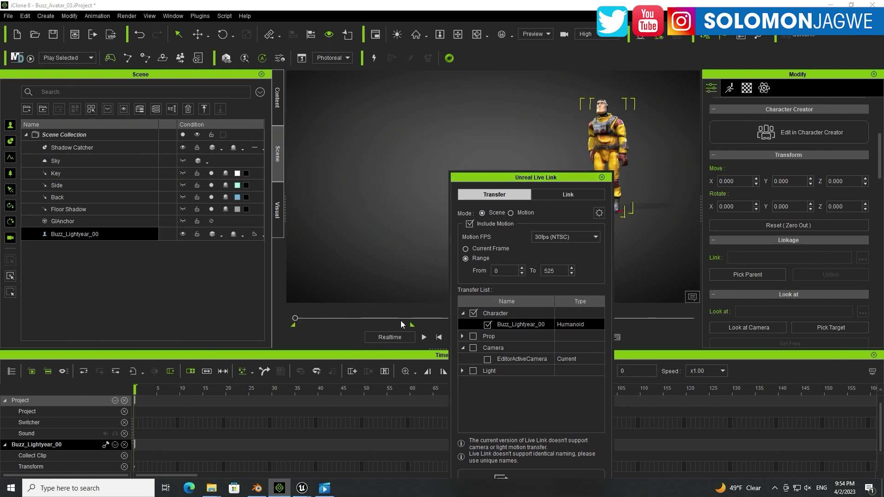
left_click_drag(575, 179, 297, 198)
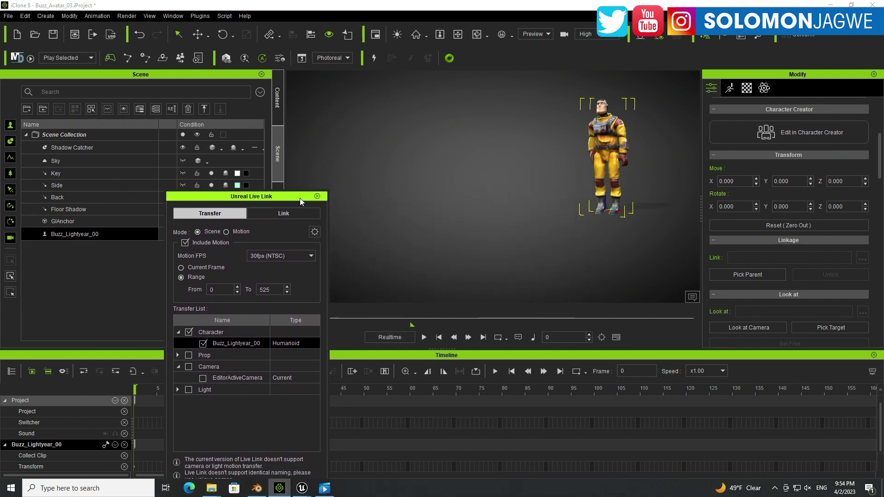
left_click(180, 268)
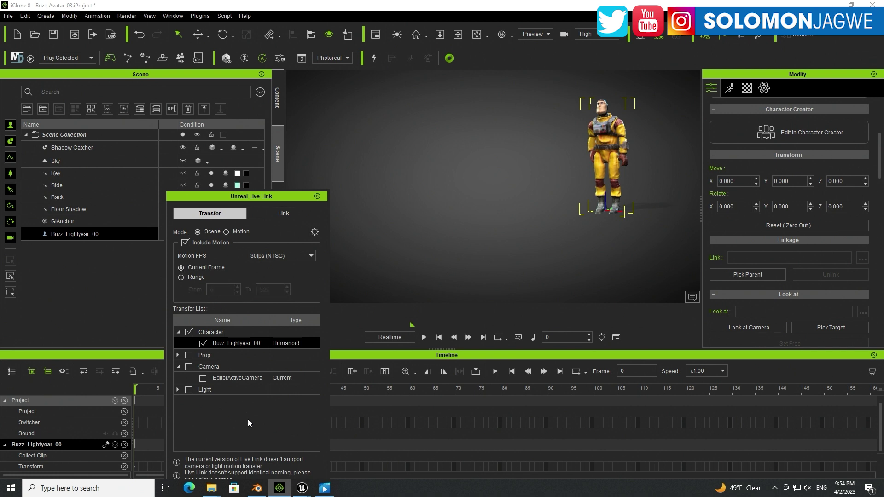
left_click_drag(299, 197, 299, 110)
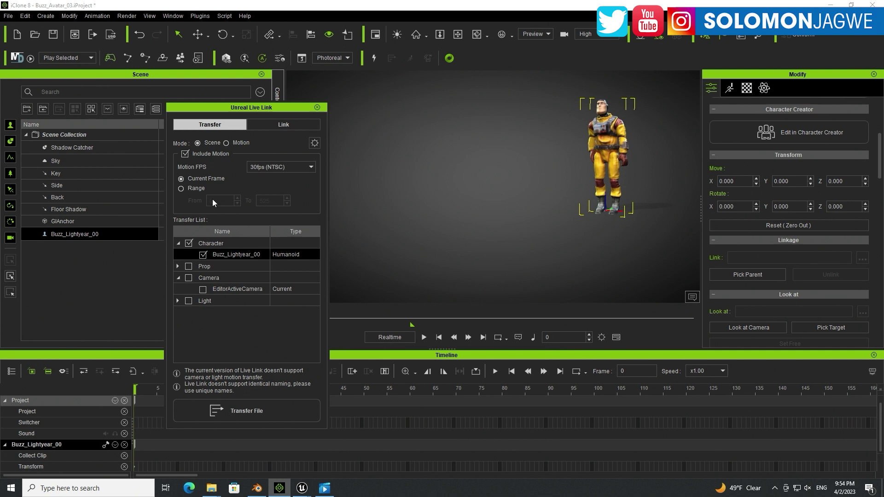
left_click(181, 188)
Enlarge the timeline to reveal the Aisle_GoForward_Pockets01_M motion track, fit it to window, scrub near frame 440.
left_click_drag(258, 110, 483, 89)
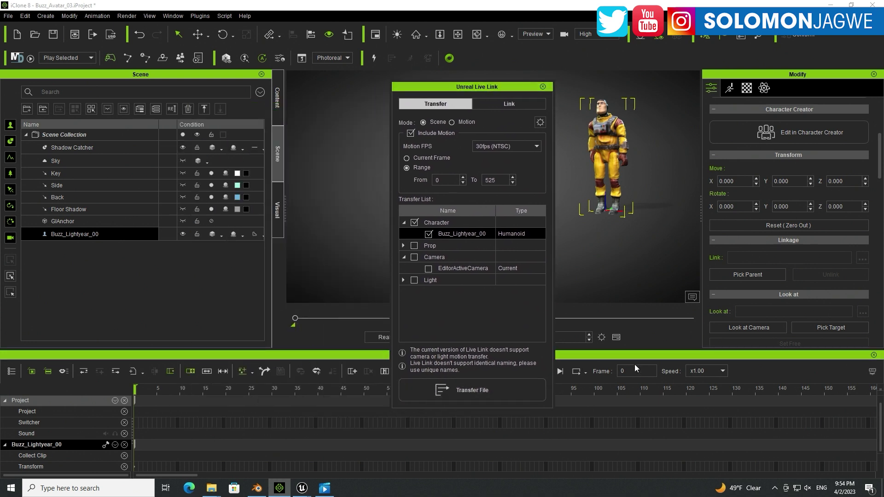
left_click_drag(622, 351, 621, 312)
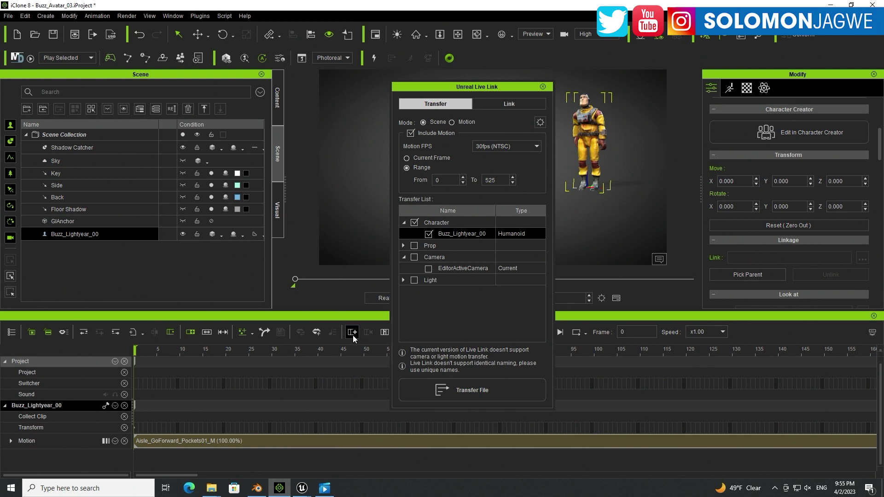
left_click_drag(453, 94, 591, 96)
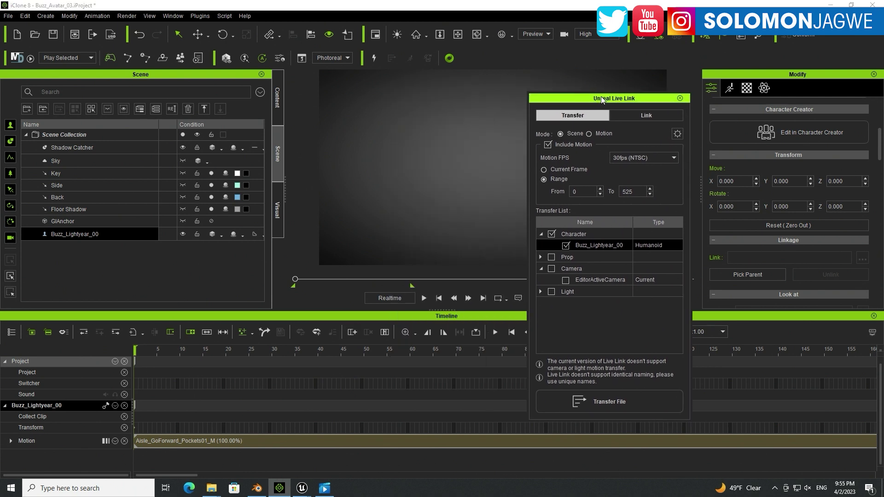
left_click(415, 336)
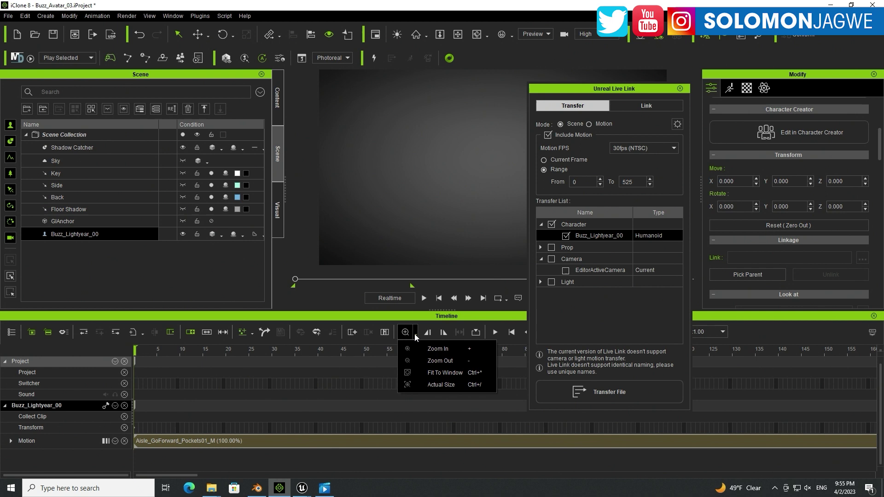
left_click(437, 374)
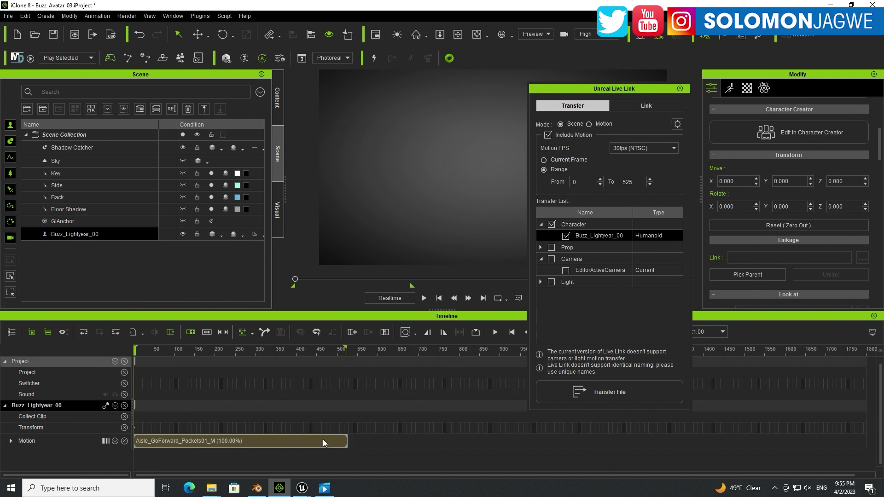
left_click_drag(337, 353, 255, 356)
Play the Buzz walk, pause at frame 456, orbit and pan to view its front, then rewind to 0.
left_click(653, 87)
left_click_drag(653, 86, 303, 127)
left_click(424, 298)
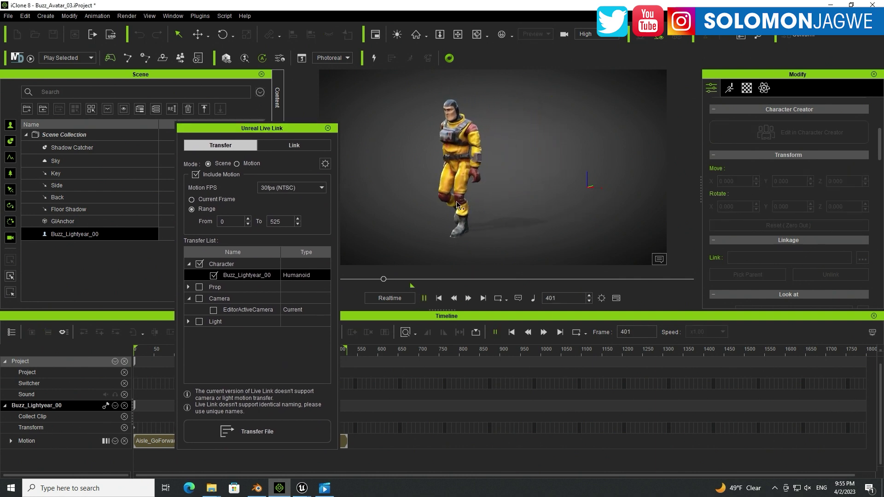
left_click(423, 297)
left_click(402, 138)
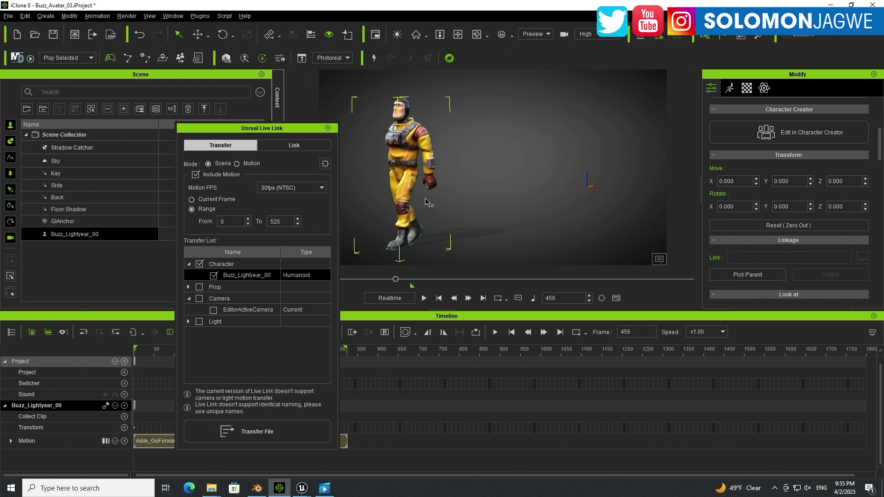
right_click_drag(431, 202, 508, 205)
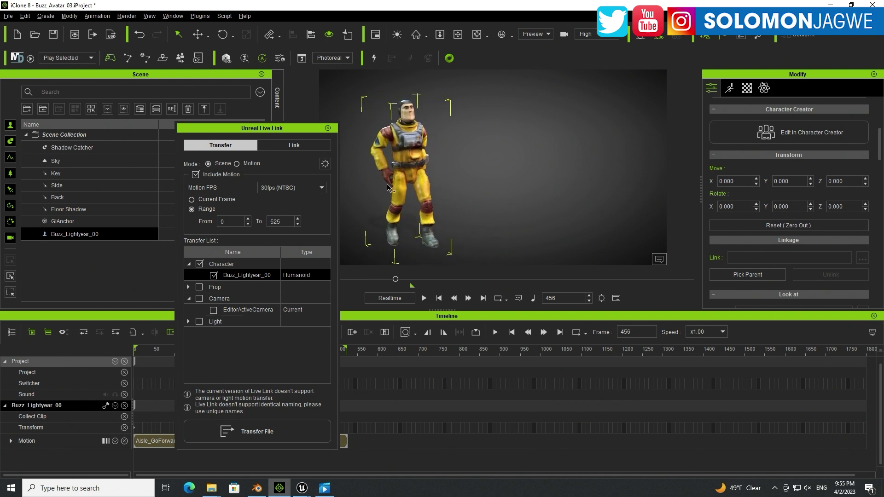
scroll(392, 186, "up", 5)
middle_click_drag(391, 182, 504, 193)
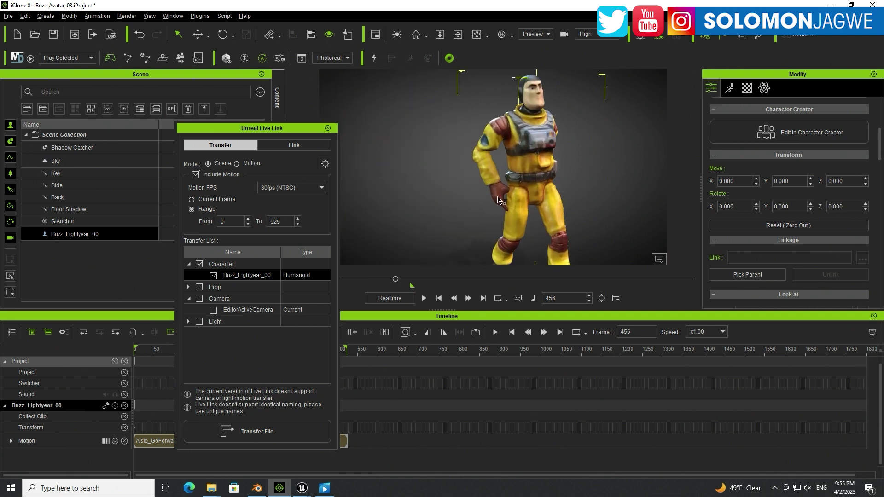
left_click(438, 298)
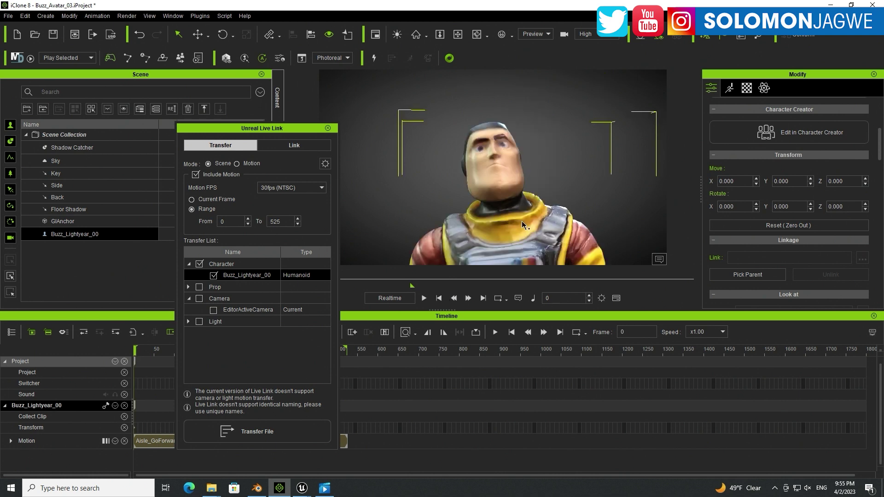
scroll(522, 219, "down", 3)
In Edit Motion Layer, nudge Buzz's hand IK effector slightly to adjust the arm, then close it.
middle_click_drag(512, 226, 502, 121)
left_click(729, 88)
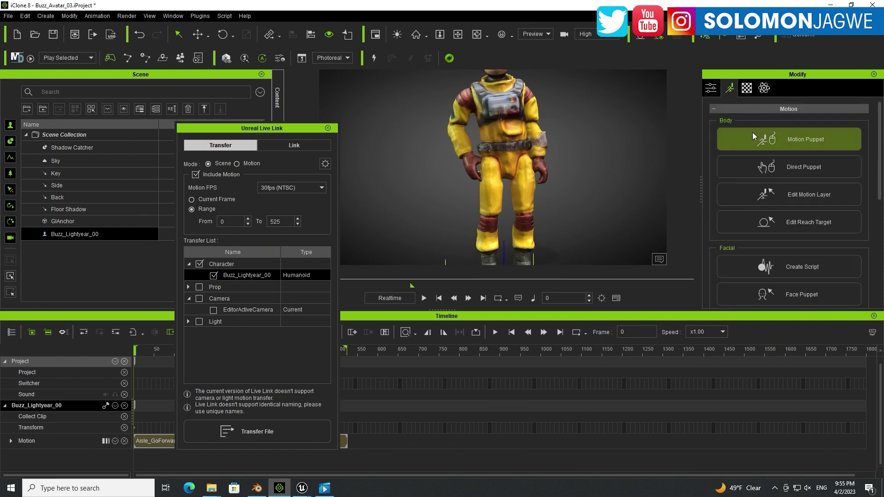
left_click(791, 194)
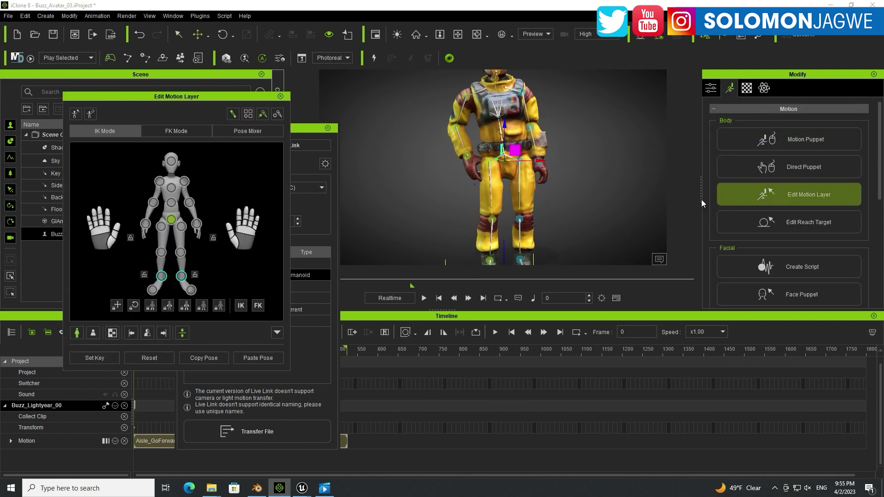
left_click(147, 224)
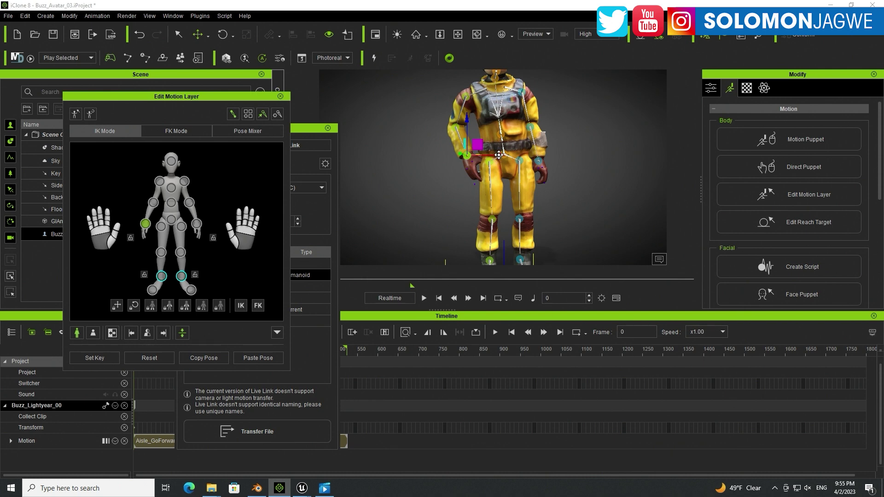
left_click_drag(499, 154, 493, 157)
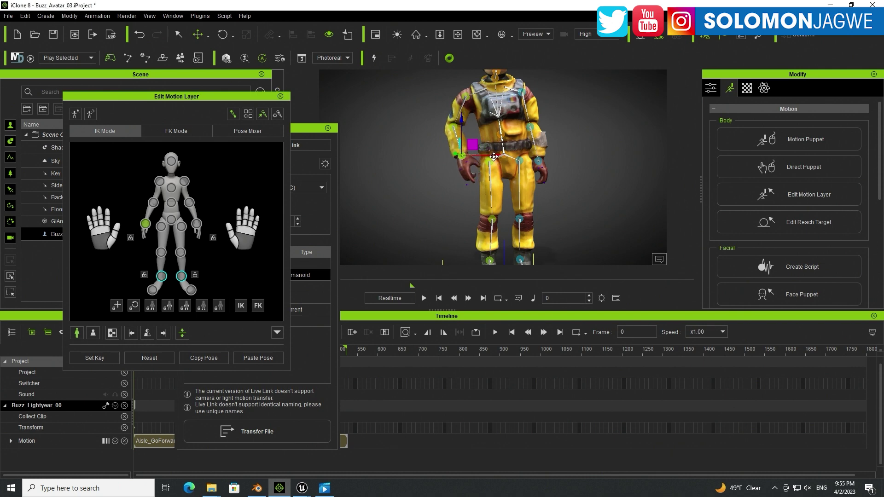
left_click(281, 96)
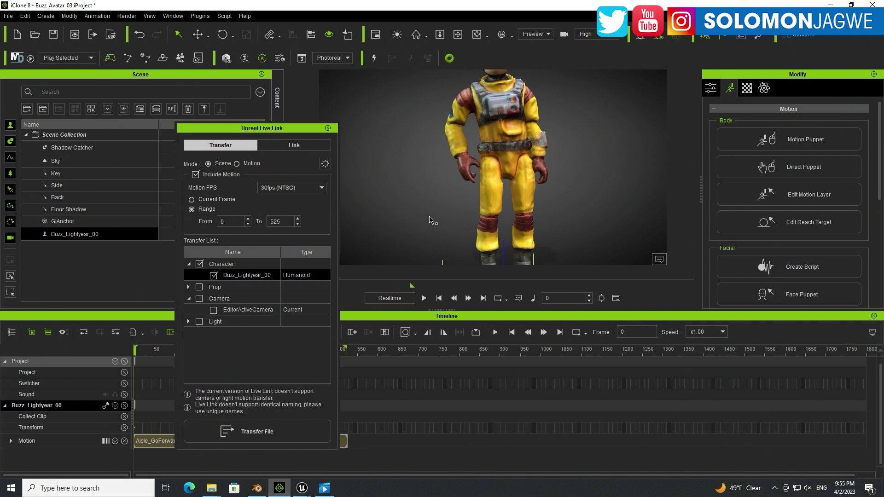
Replay the walk, pause at frame 408, rewind to frame 0, and set Live Link Mode to Motion.
left_click(424, 298)
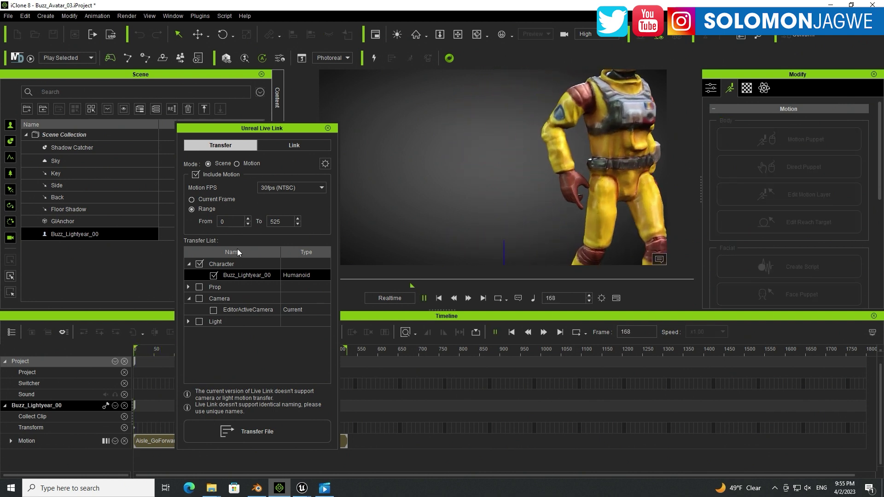
left_click(424, 299)
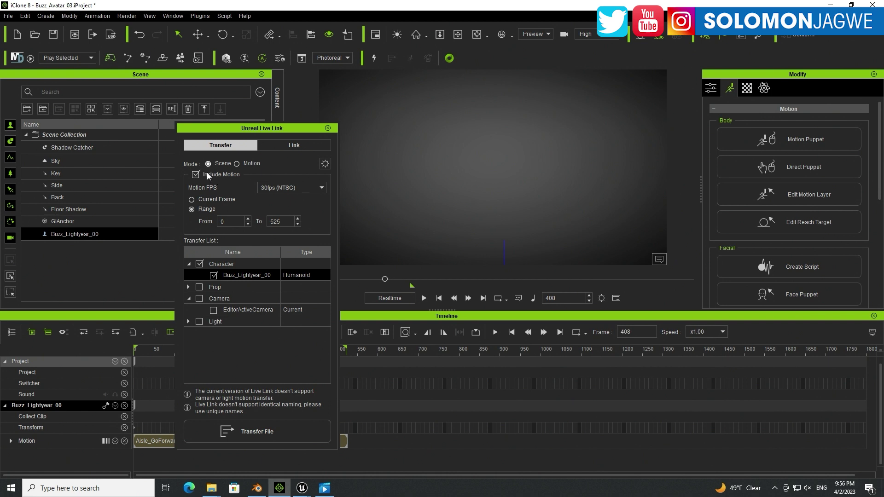
left_click(439, 298)
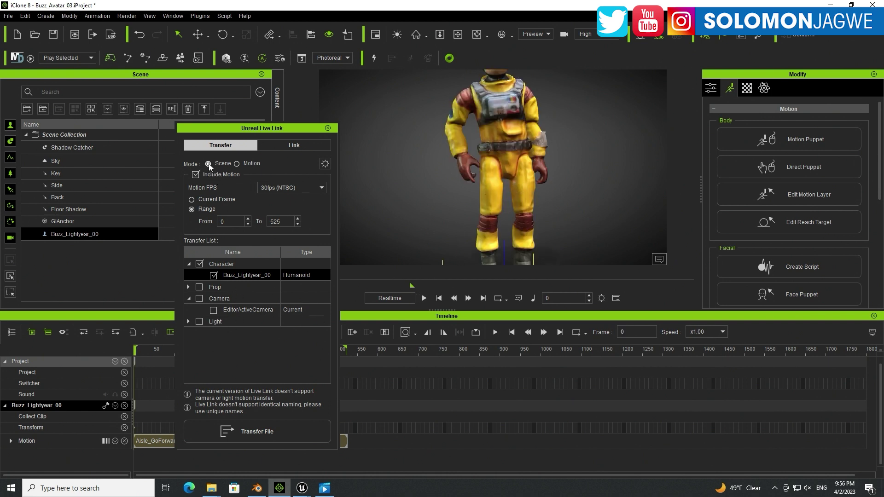
left_click(237, 164)
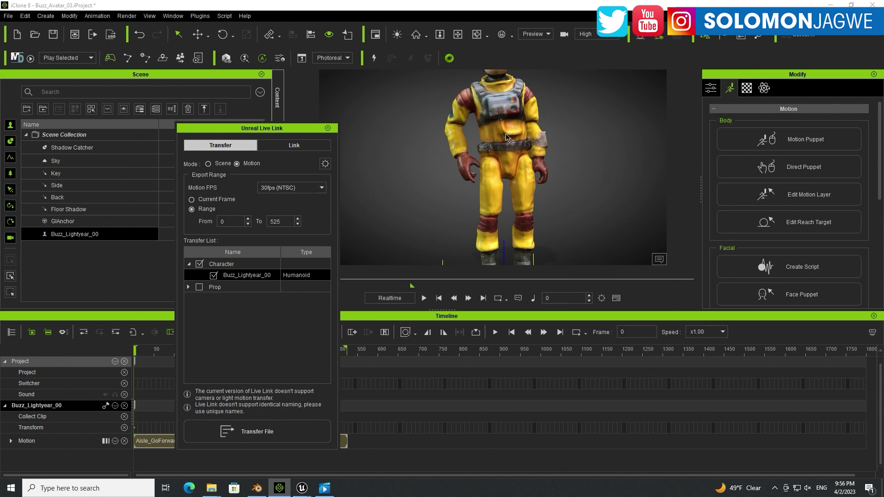
Bring Unreal back, exit immersive view with F11, and enlarge the sequence timeline below the scene.
mouse_move(302, 487)
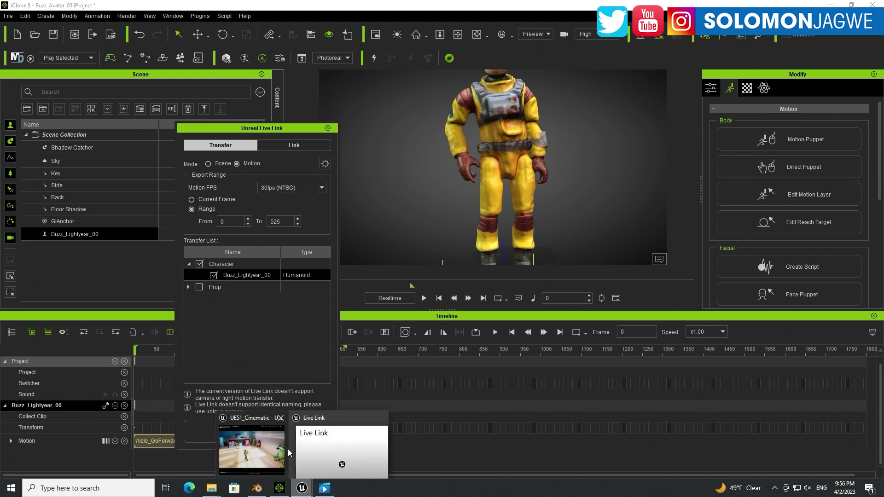
left_click(251, 433)
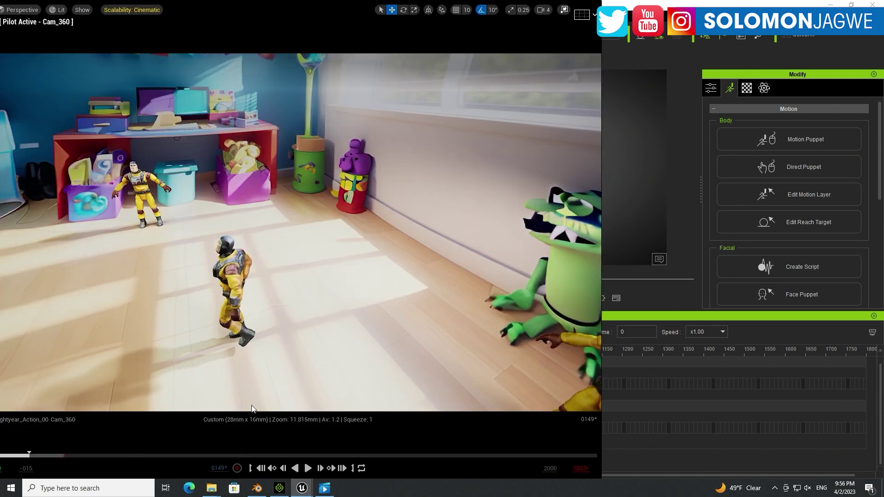
left_click(336, 229)
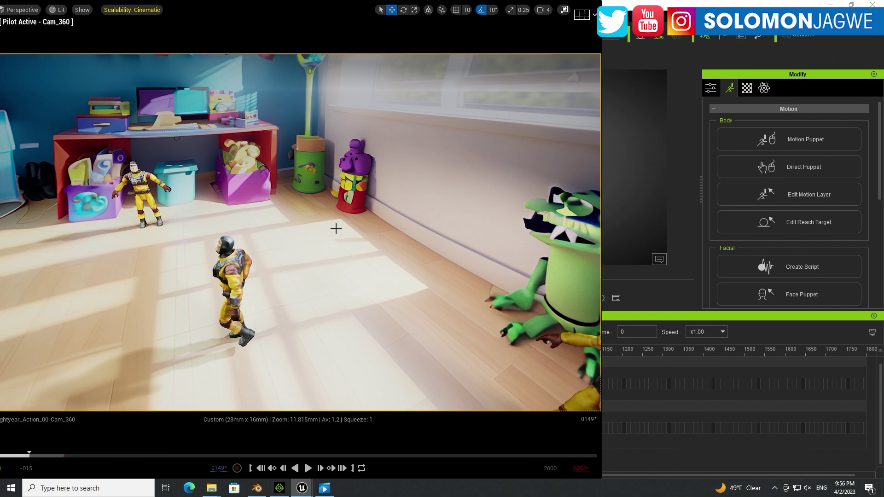
key("F11")
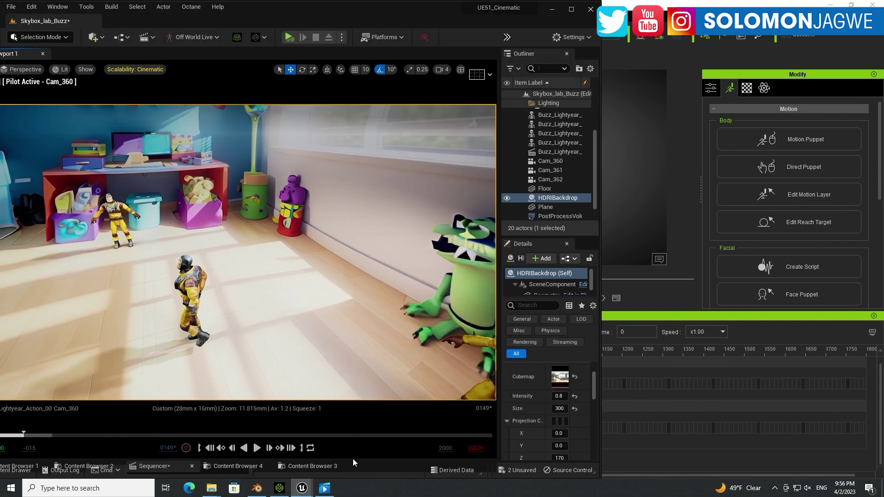
left_click_drag(353, 460, 340, 272)
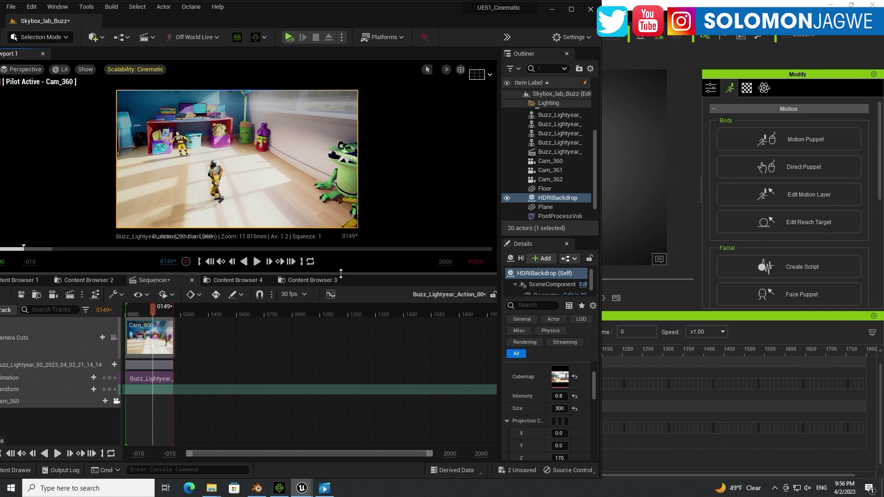
In Content Browser 4, navigate through RLContent into the Buzz_Lightyear_00 folder.
left_click(235, 280)
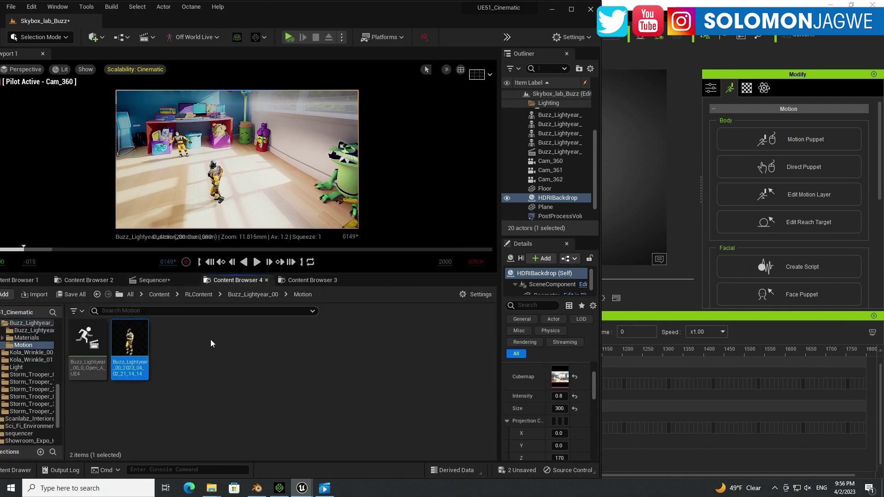
left_click(252, 294)
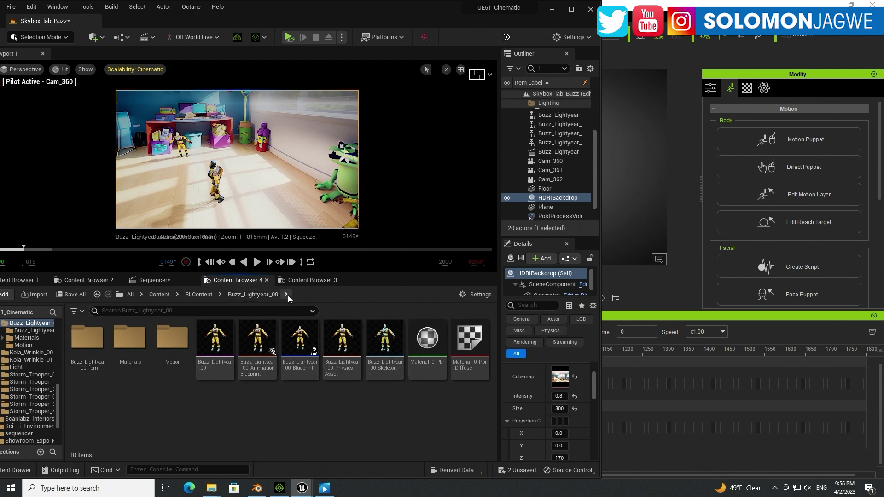
left_click(195, 295)
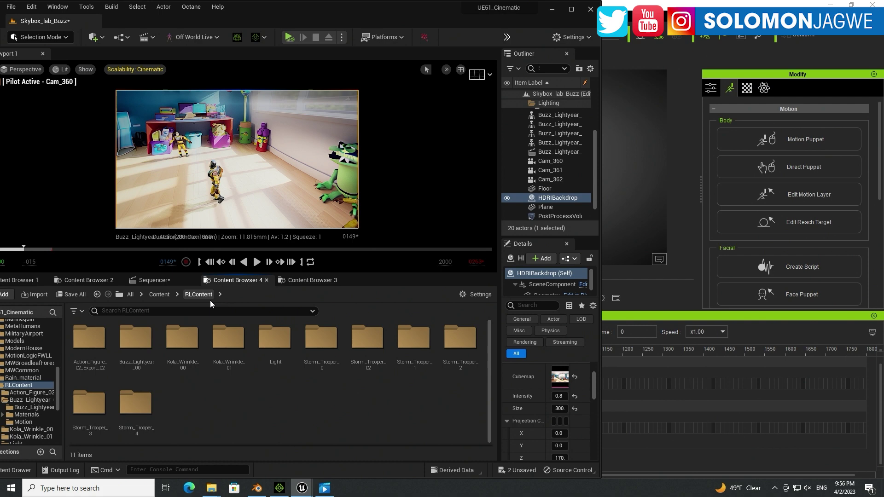
double_click(136, 340)
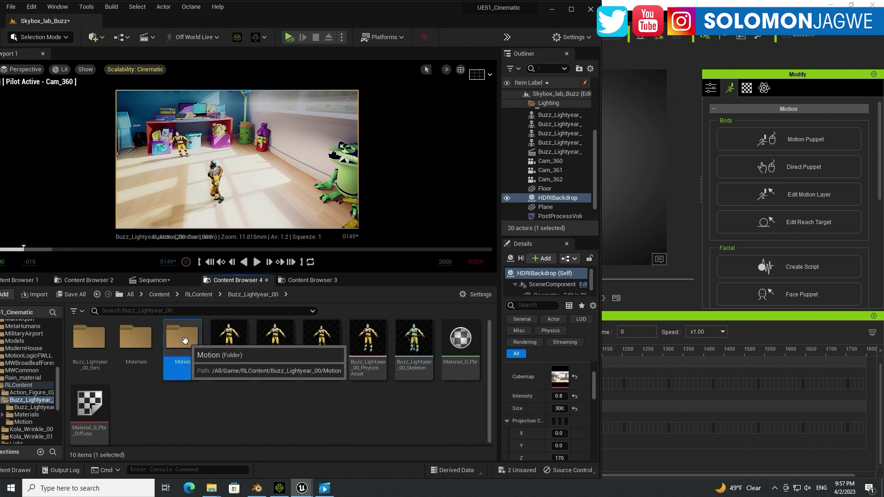
Drag the recorded Buzz animation from the Motion folder into the room and position it left, toward the camera.
double_click(188, 351)
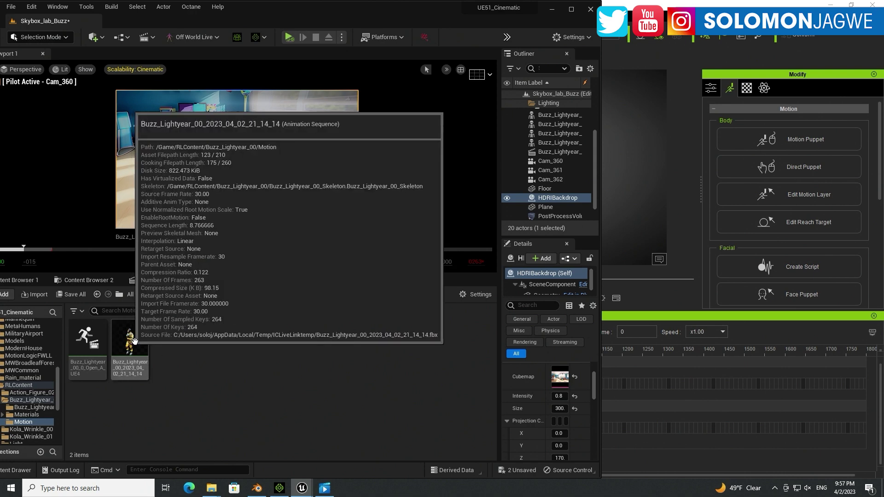
left_click_drag(130, 341, 267, 220)
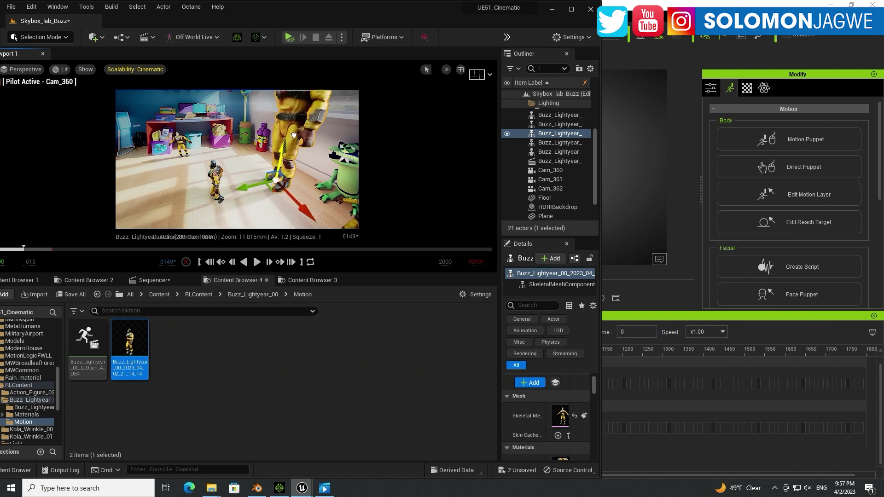
left_click_drag(313, 218, 293, 212)
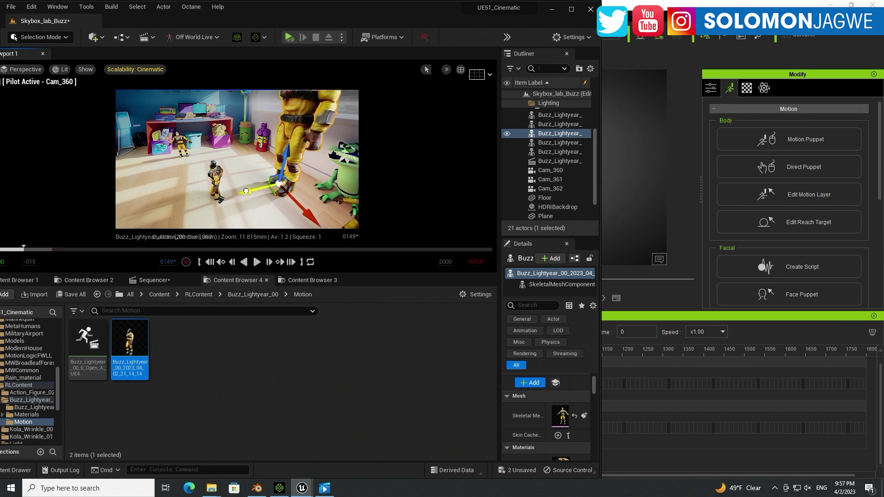
left_click_drag(246, 191, 224, 199)
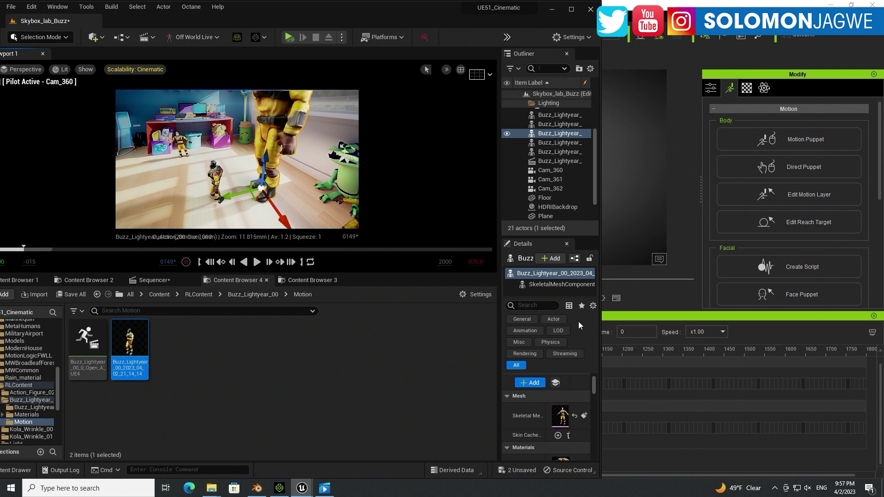
Widen the Outliner and Details panels and set the new figure's uniform scale to 0.3.
scroll(595, 380, "up", 3)
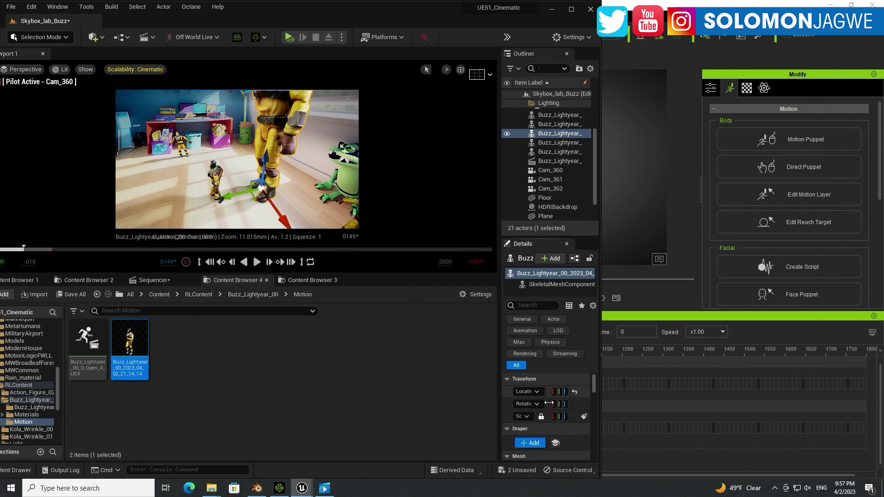
left_click_drag(498, 387, 427, 388)
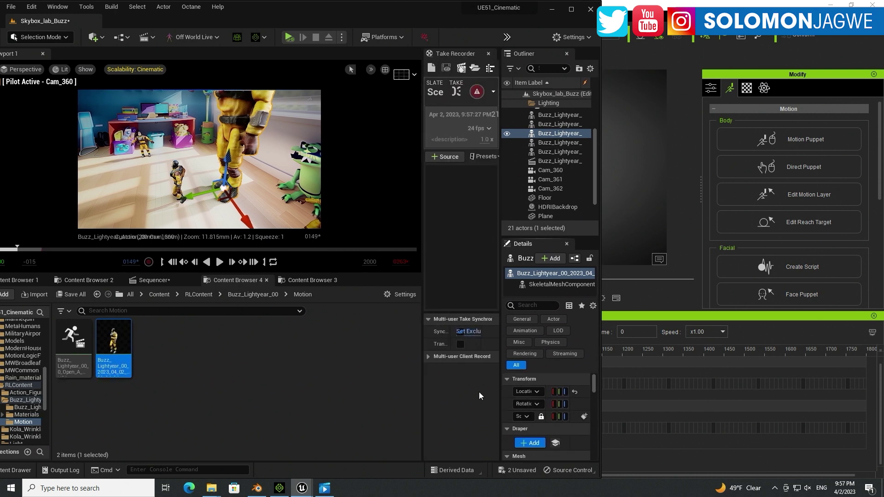
left_click_drag(501, 395, 421, 395)
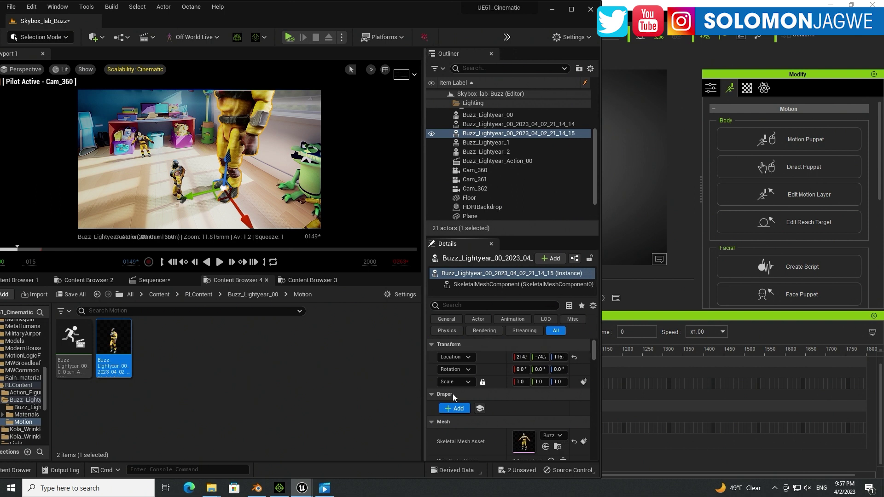
left_click(520, 382)
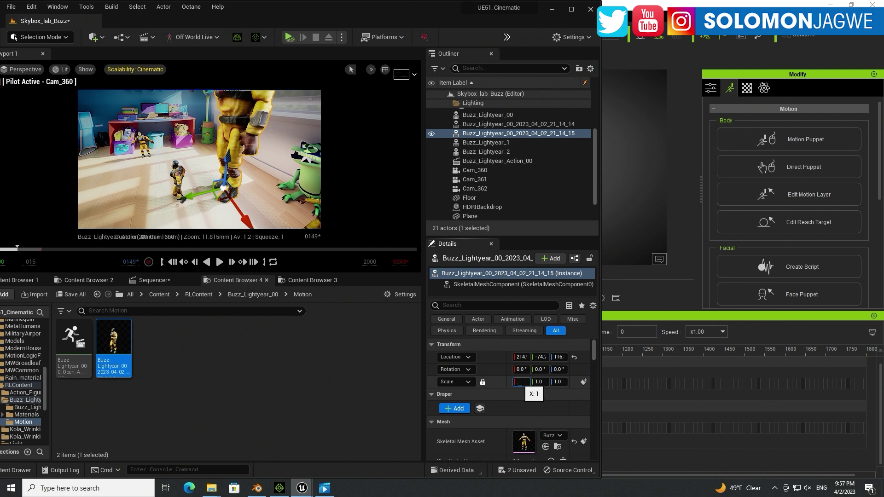
type("0.5")
key("Return")
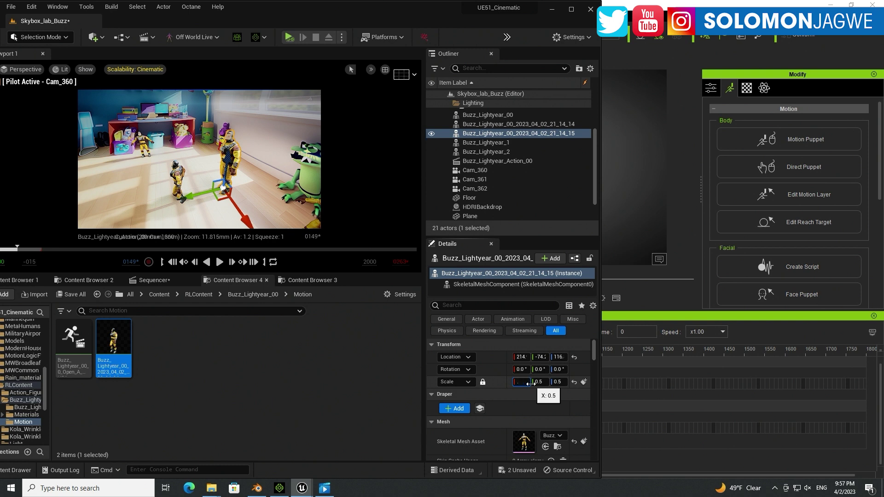
type("0.3")
key("Return")
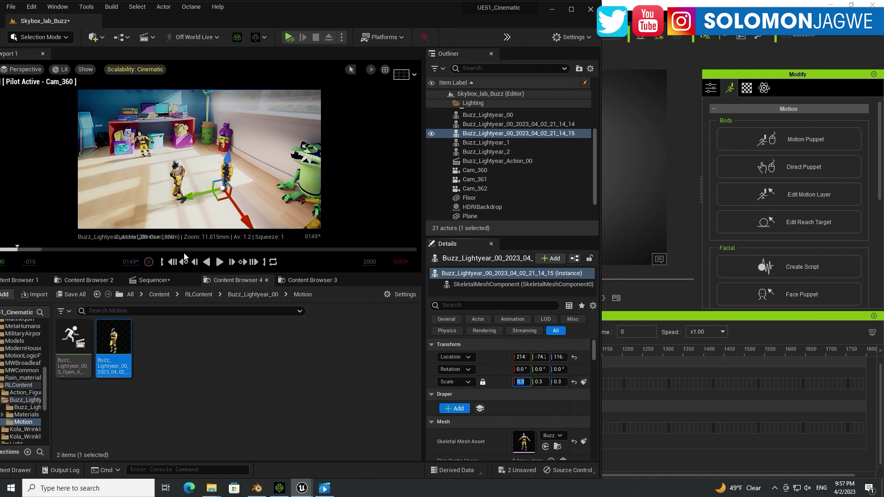
left_click_drag(247, 274, 248, 380)
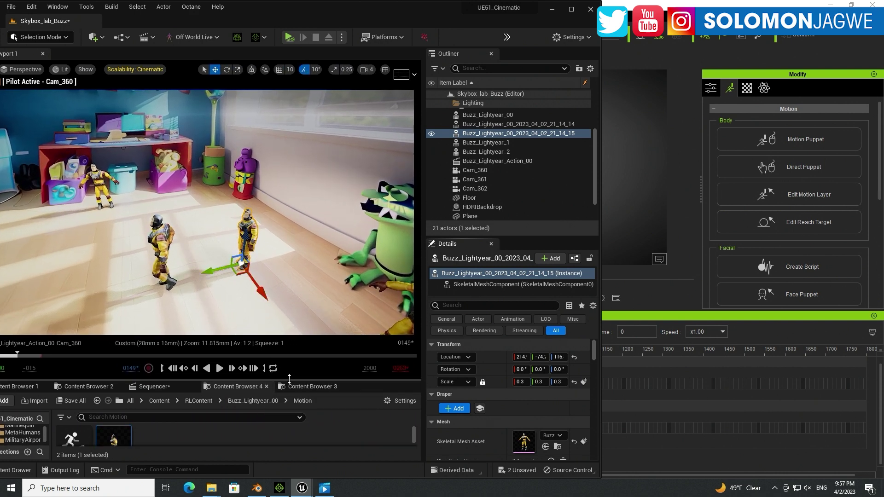
Show the Sequencer full-screen with a wider track list, zoomed to frames 0–750.
left_click_drag(286, 380, 281, 264)
left_click(154, 272)
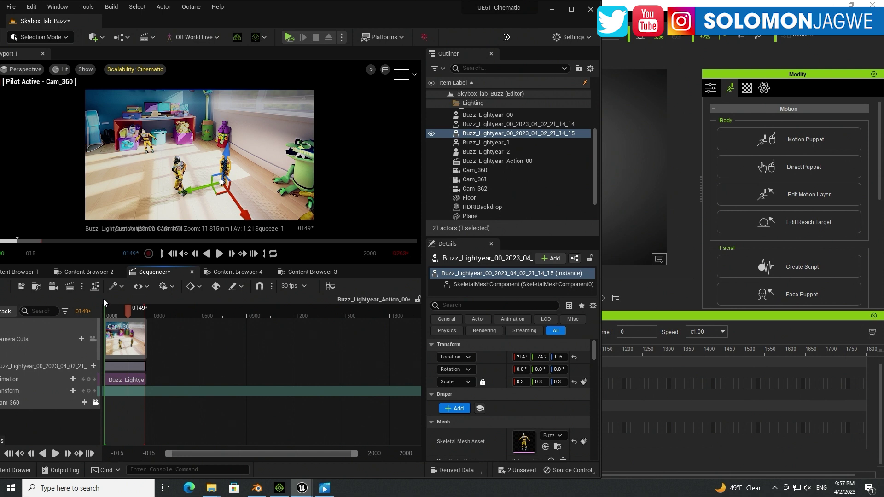
left_click_drag(100, 311, 194, 311)
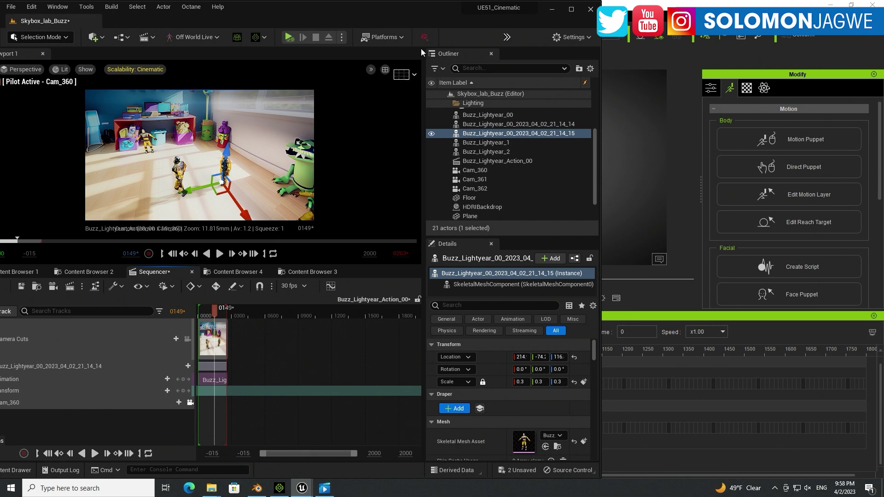
left_click(573, 11)
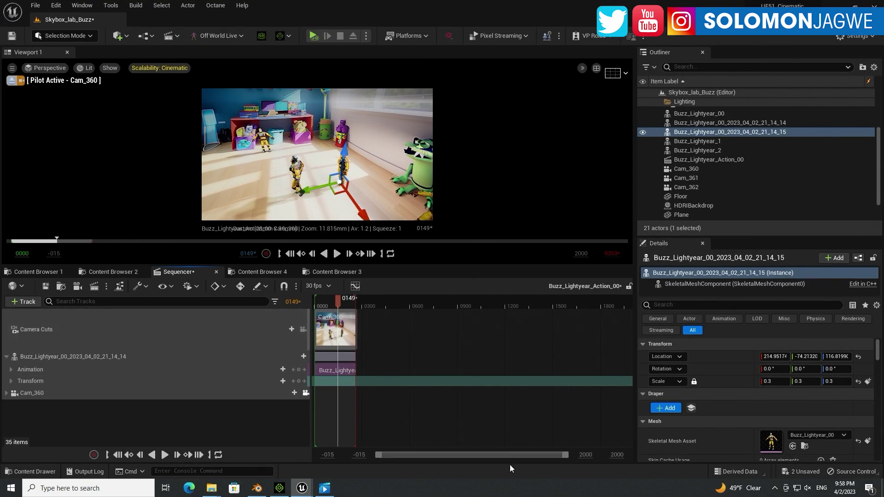
left_click_drag(565, 454, 446, 455)
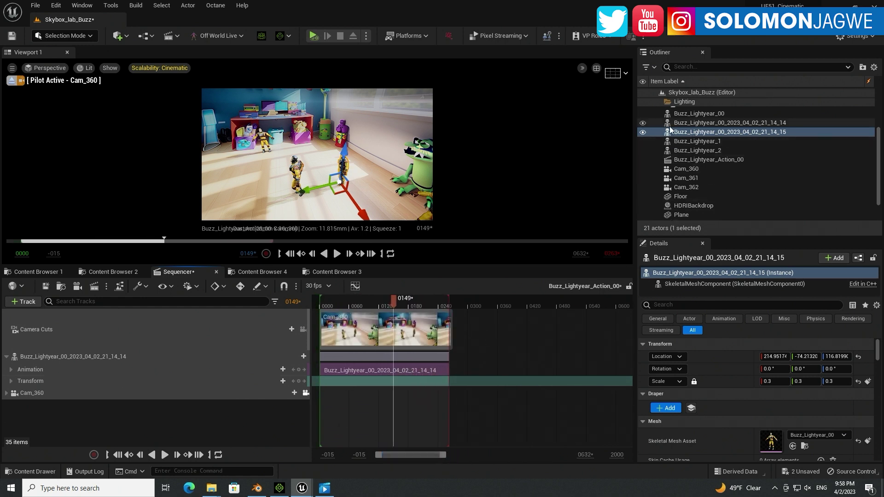
Add the new Buzz figure as a track with the 21_14_14 animation and play the sequence.
left_click_drag(670, 131, 120, 421)
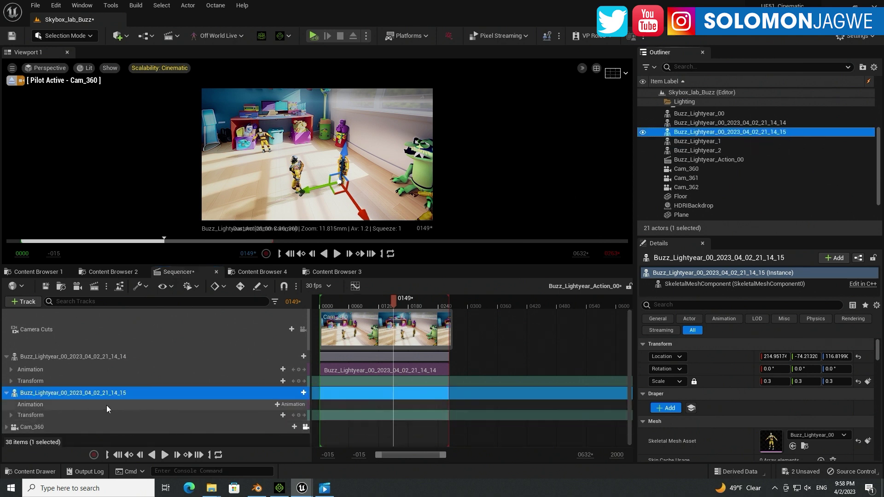
left_click(118, 456)
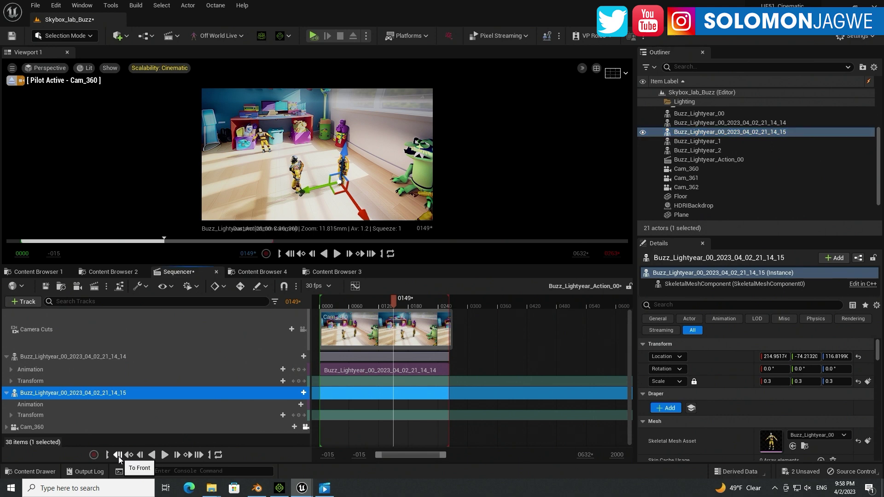
left_click(284, 408)
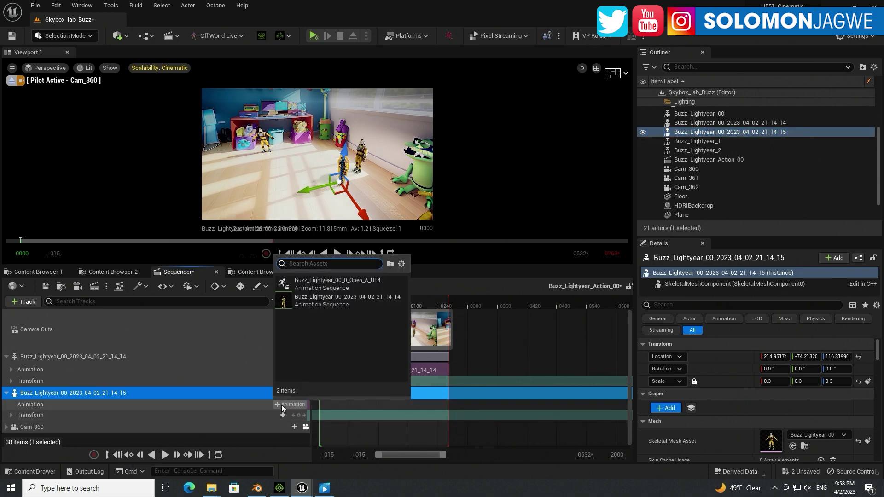
left_click(305, 299)
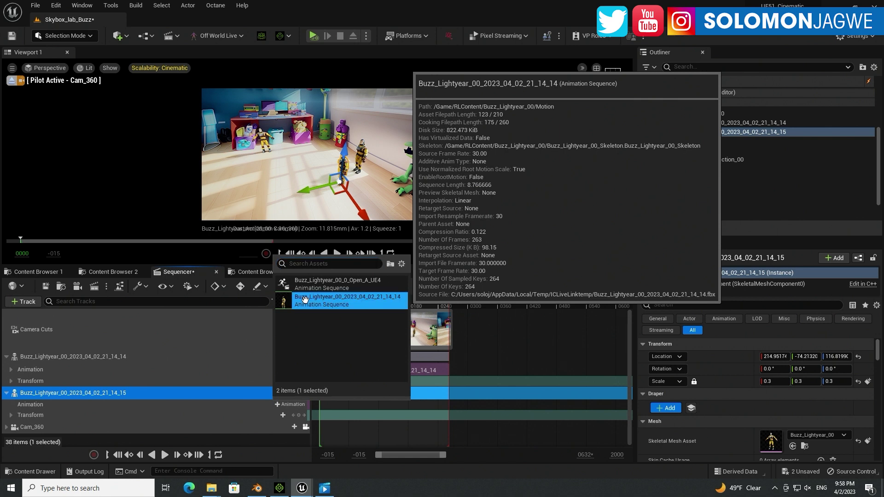
left_click(305, 300)
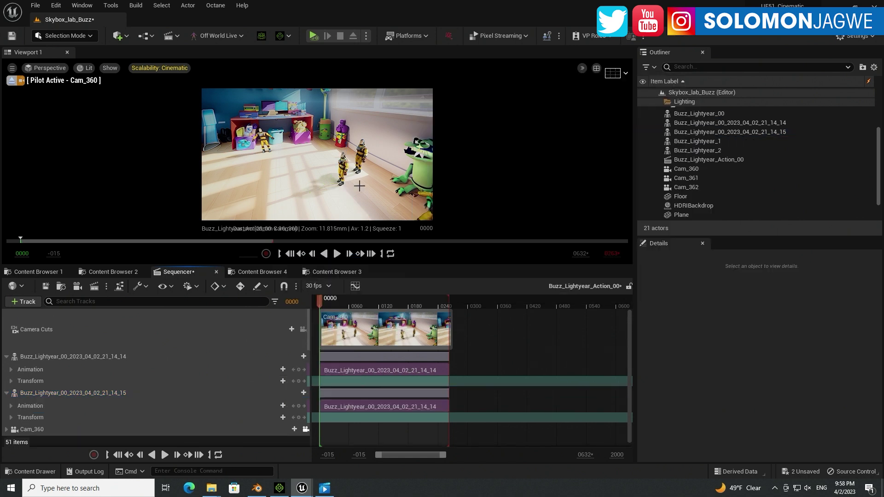
left_click(337, 253)
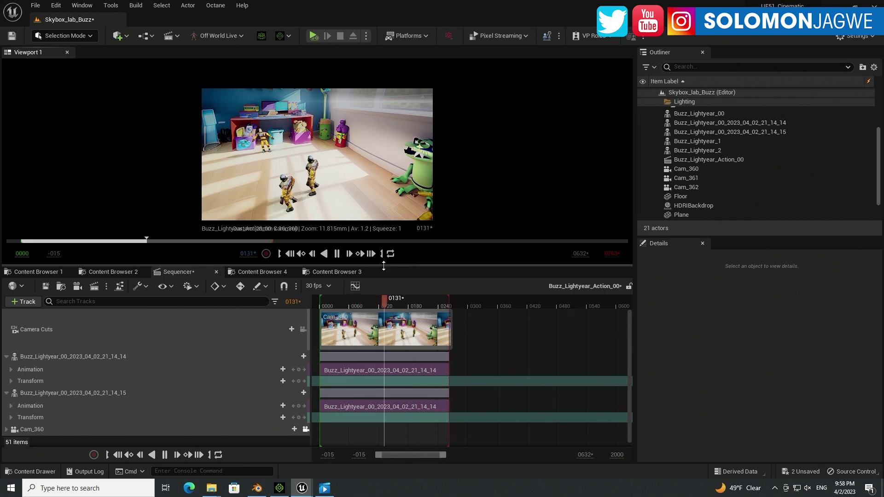
Enlarge the viewport over the timeline and pause the two walking Buzz figures at frame 0119.
left_click_drag(384, 267, 377, 401)
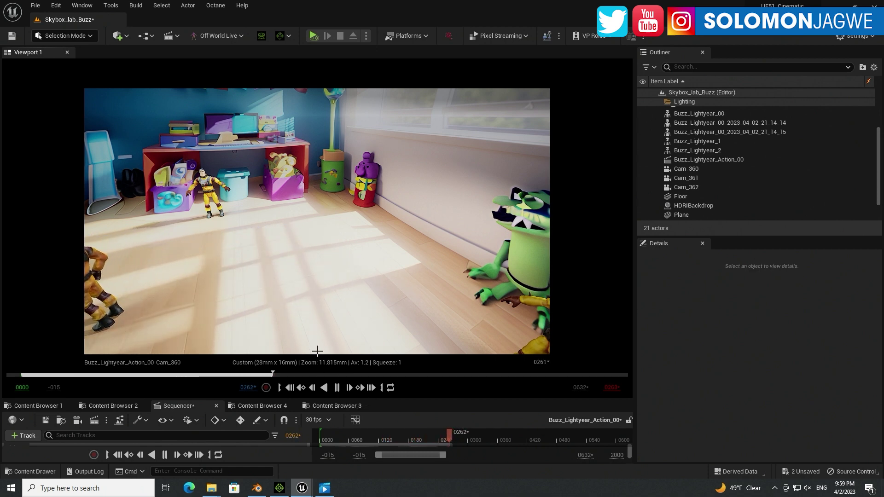
left_click(337, 388)
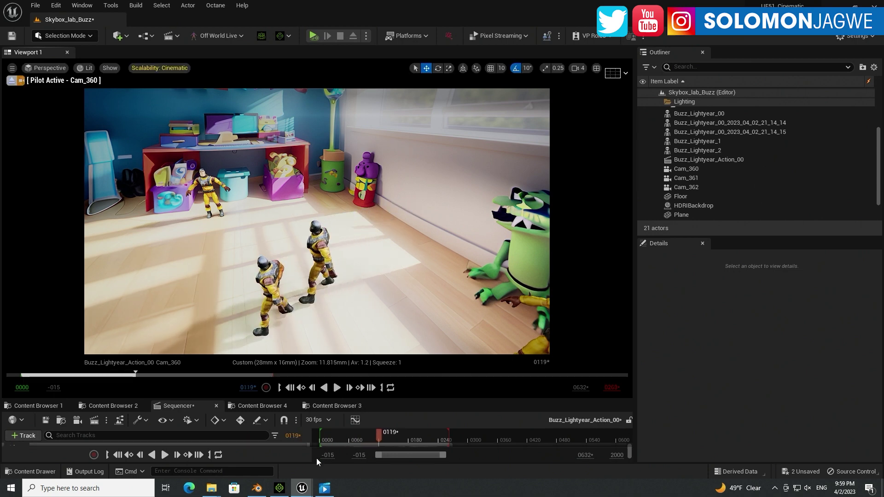
Open the turntable footage of the real Buzz figure in Photos and play it.
left_click(325, 488)
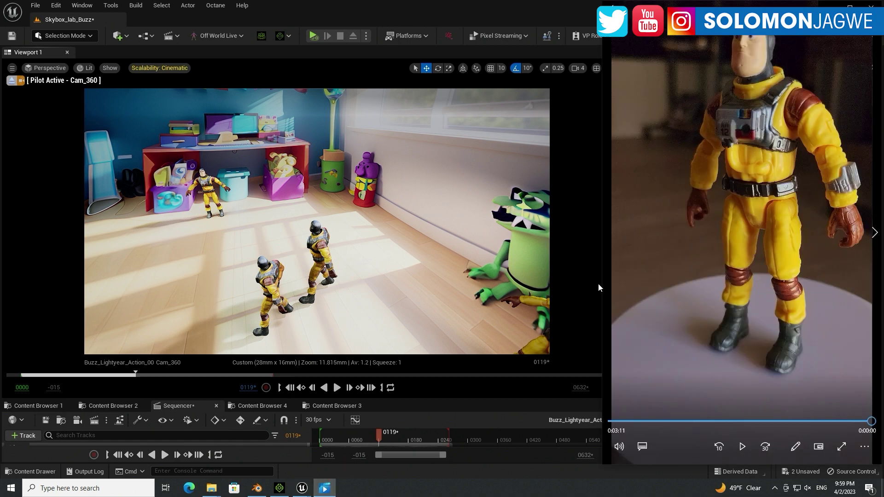
left_click(742, 446)
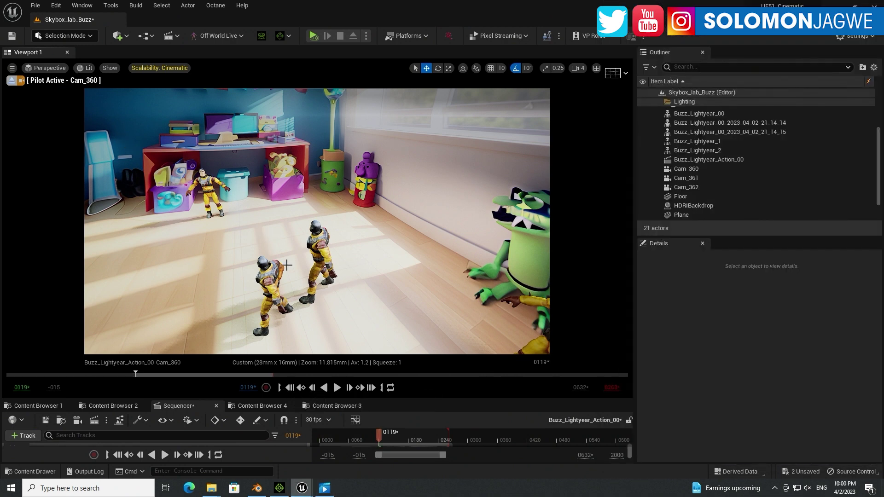
Pilot Cam_362, scrub to frame 0151, view through Cam_361, then switch back to Cam_360.
left_click(49, 68)
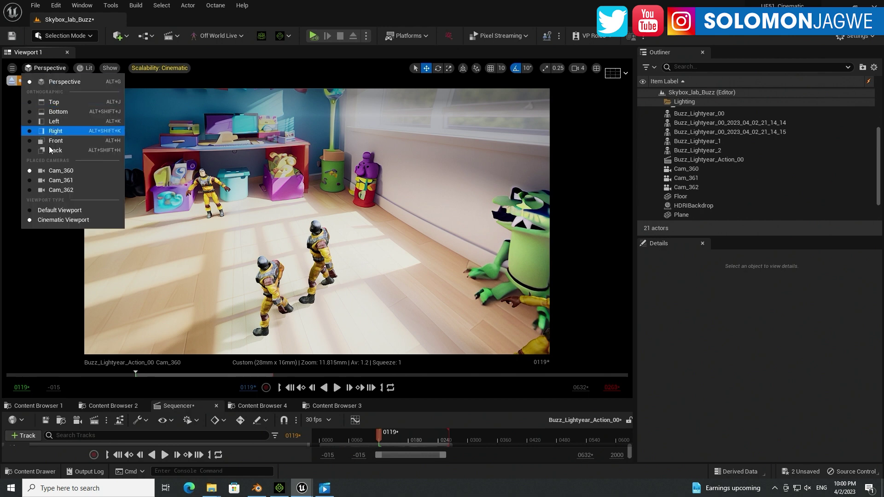
left_click(61, 191)
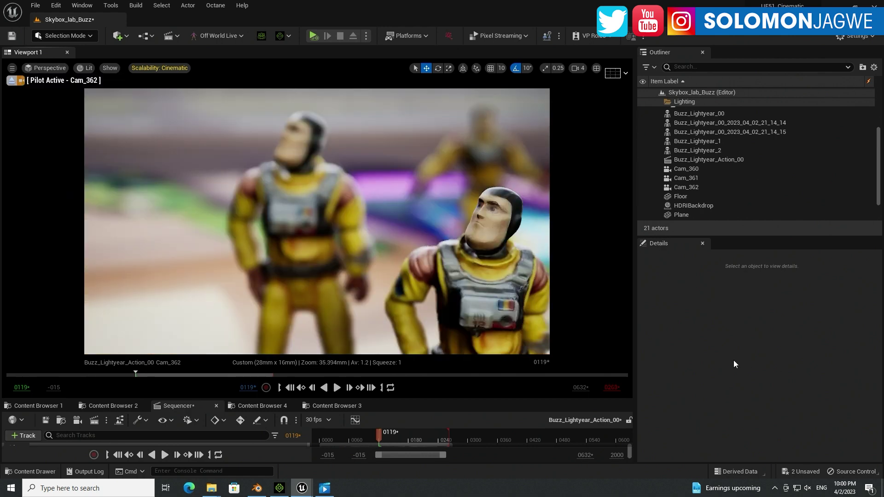
left_click_drag(139, 373, 166, 375)
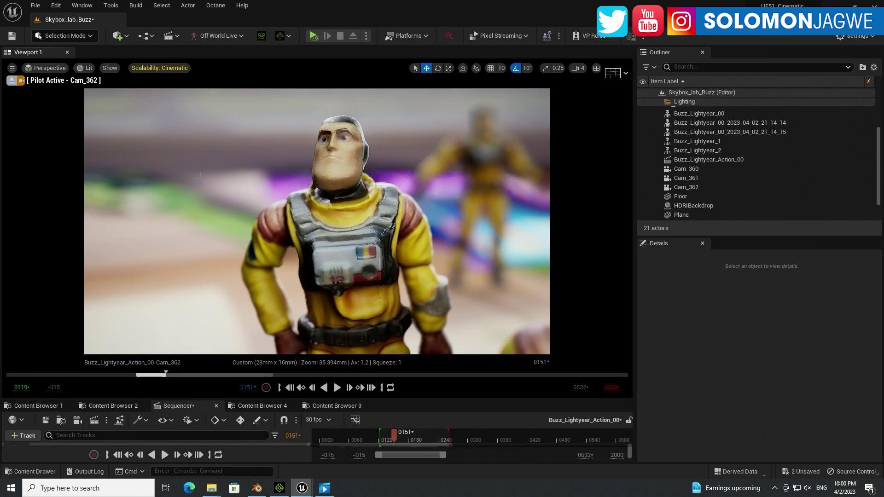
left_click(50, 68)
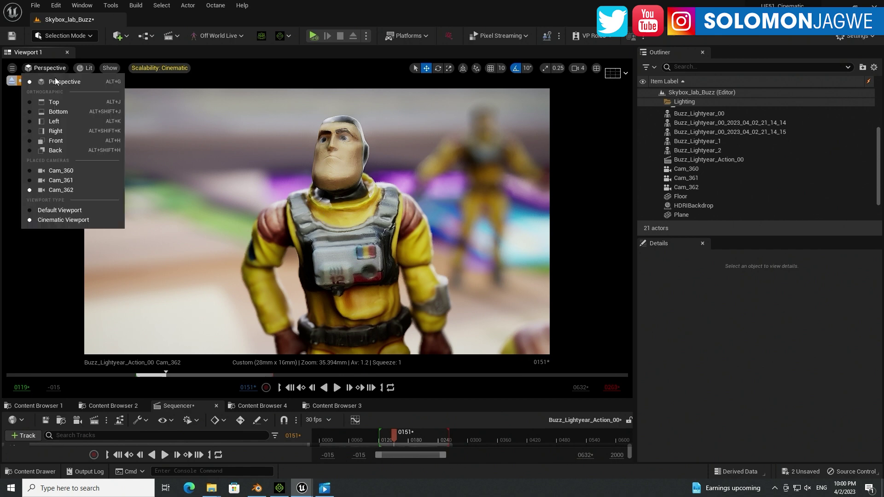
left_click(66, 183)
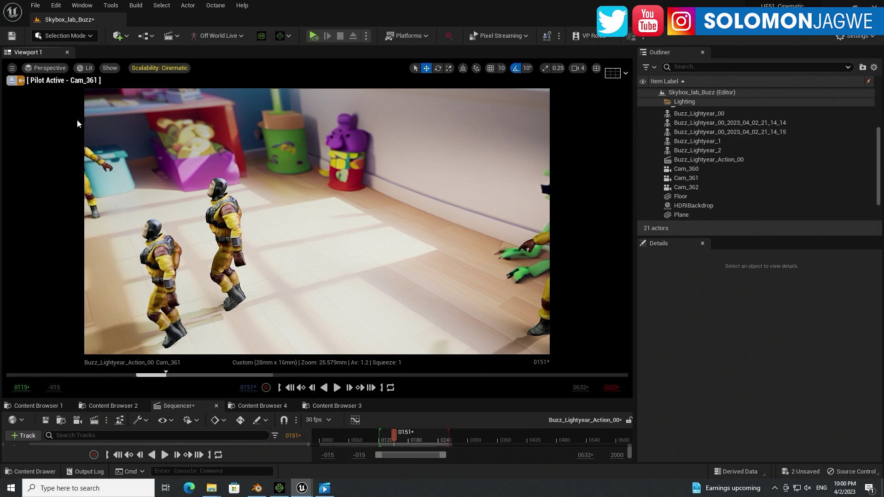
left_click(50, 68)
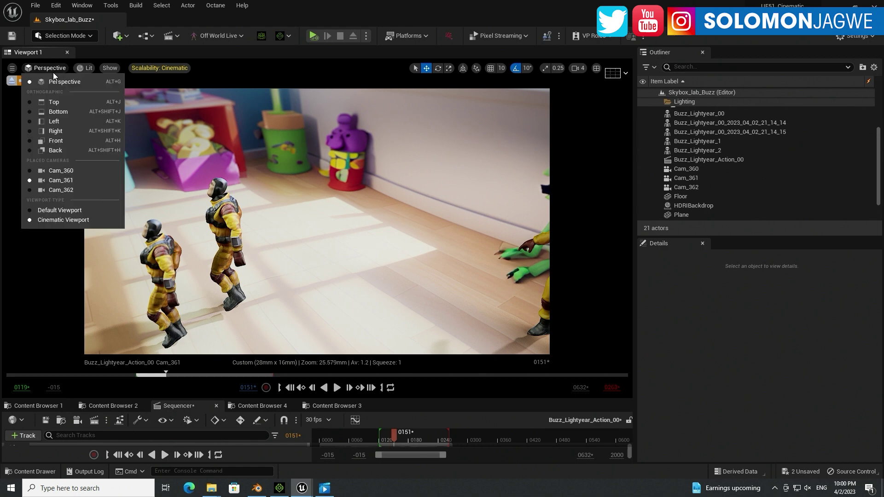
left_click(54, 174)
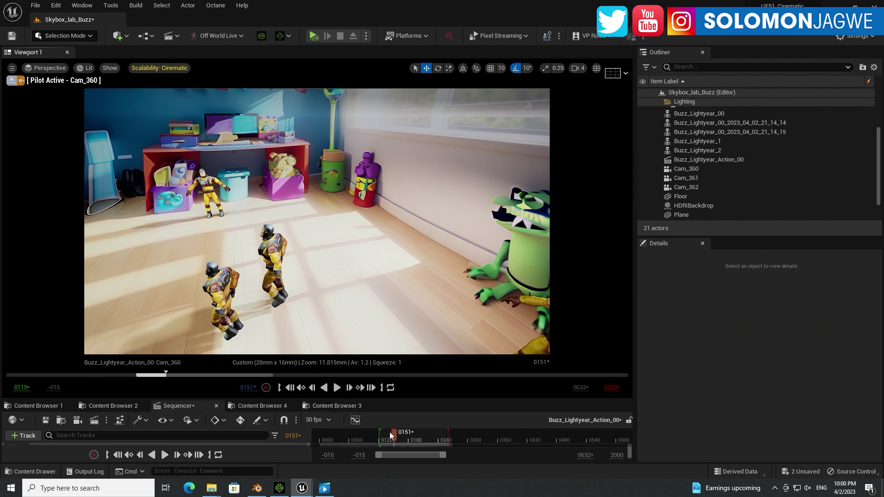
Scrub the sequence to frame 0198 and replay earlier footage of the real toy video.
left_click_drag(389, 432, 418, 441)
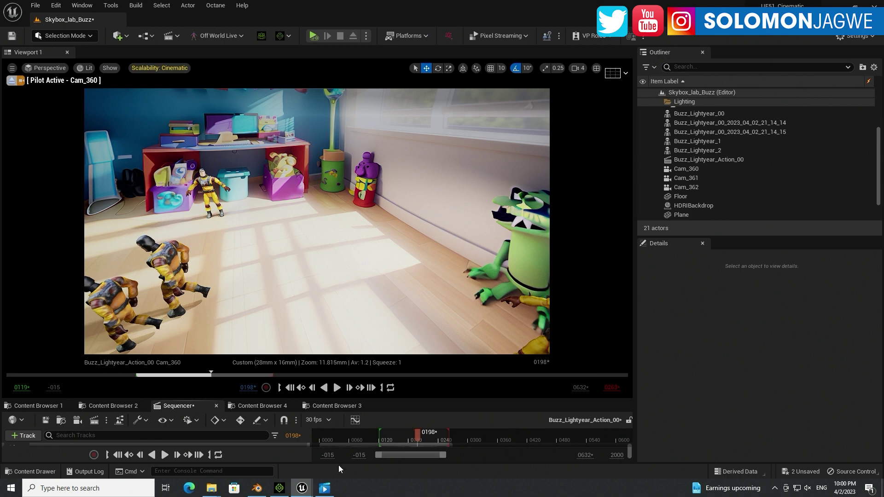
left_click(324, 487)
mouse_move(692, 299)
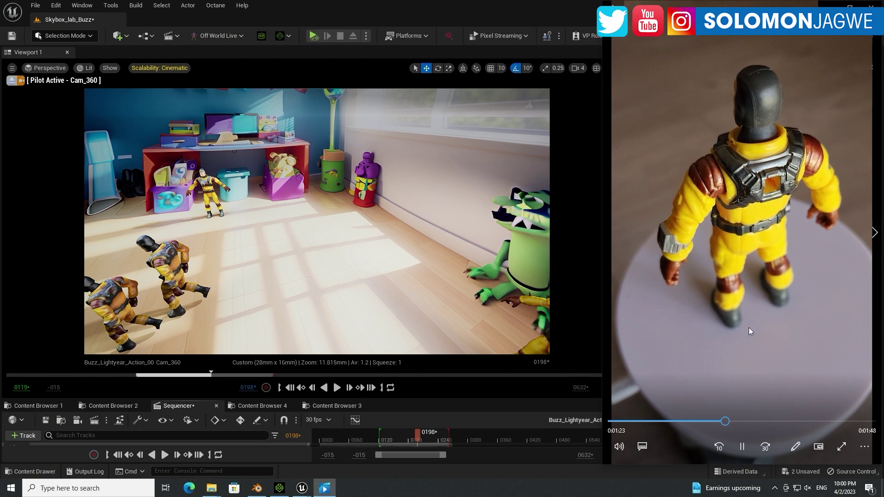
left_click(636, 419)
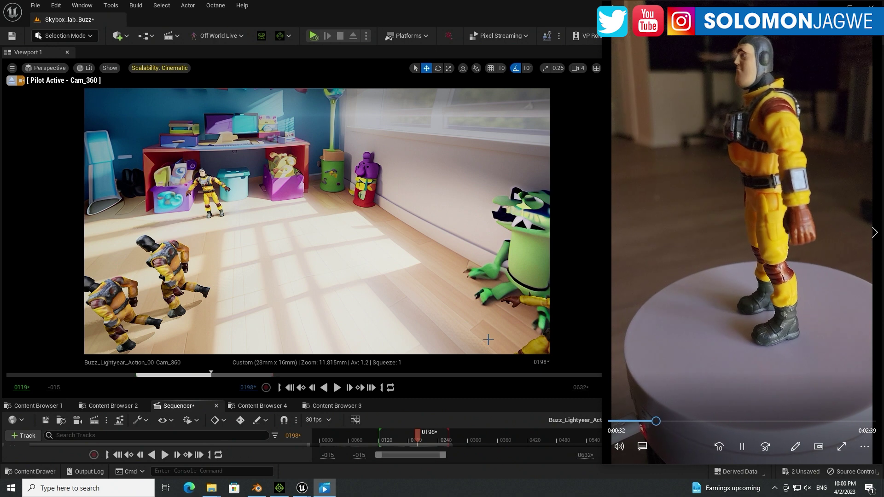
Reset the sequence to frame 0119 and fly Cam_360 toward the window and dinosaur.
left_click(291, 390)
left_click(291, 390)
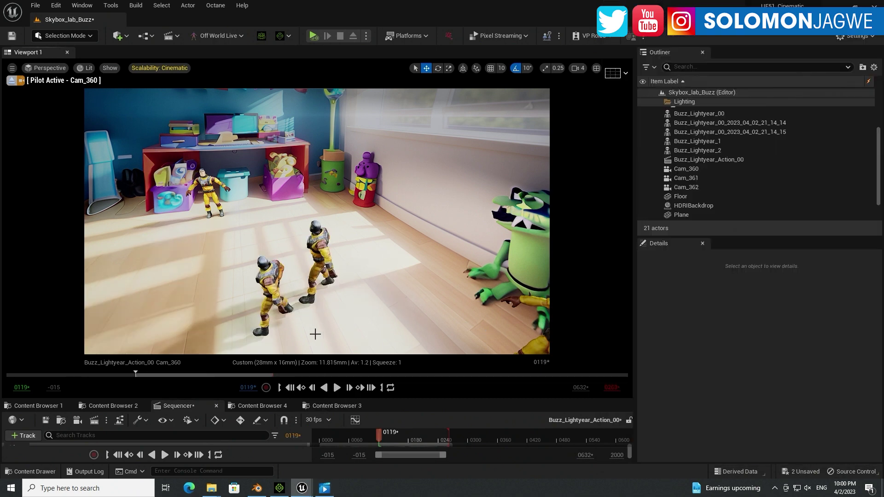
right_click_drag(229, 258, 276, 258)
left_click(328, 490)
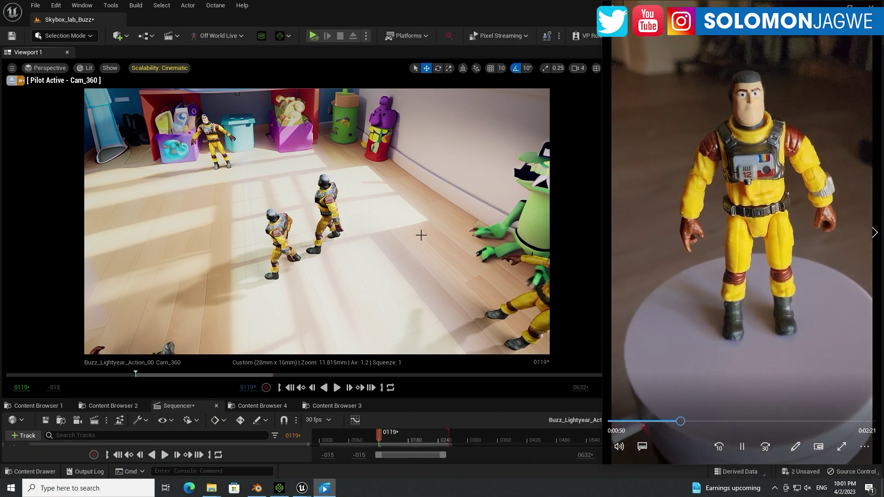
right_click_drag(420, 233, 420, 233)
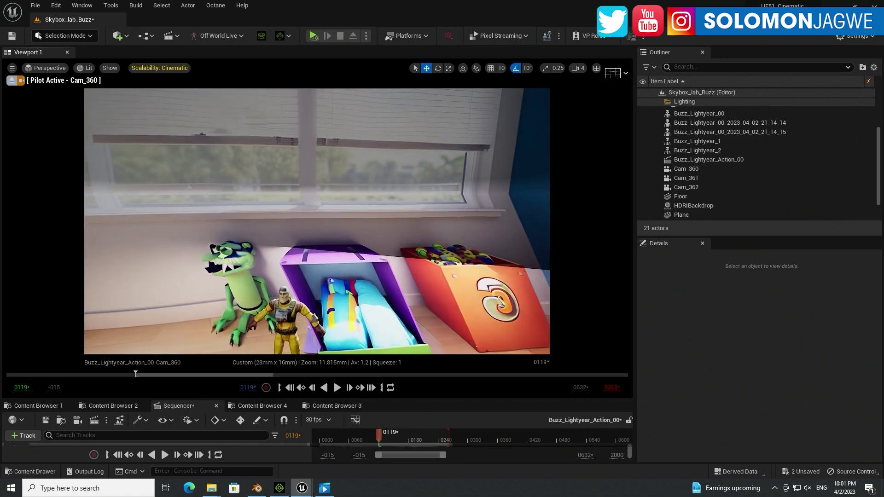
Fly Cam_360 past the toy boxes, desk and window down to a low shot beside the dinosaur.
right_click_drag(420, 233, 420, 232)
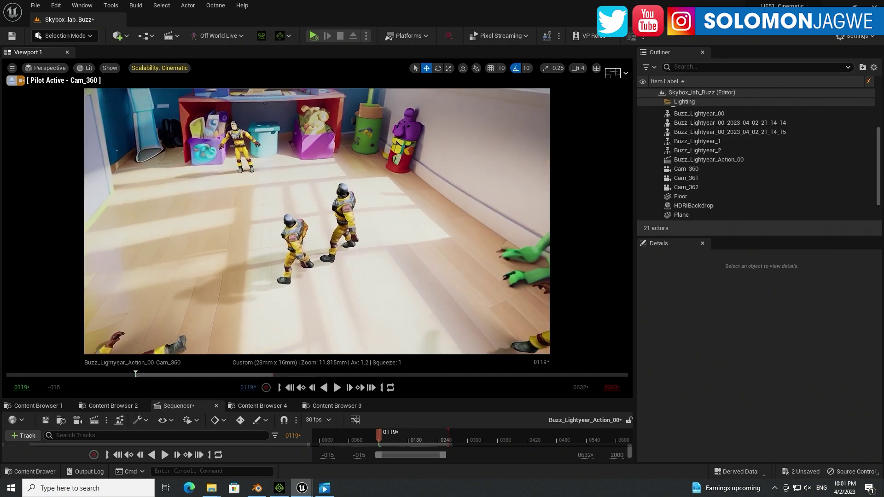
right_click_drag(200, 203, 200, 204)
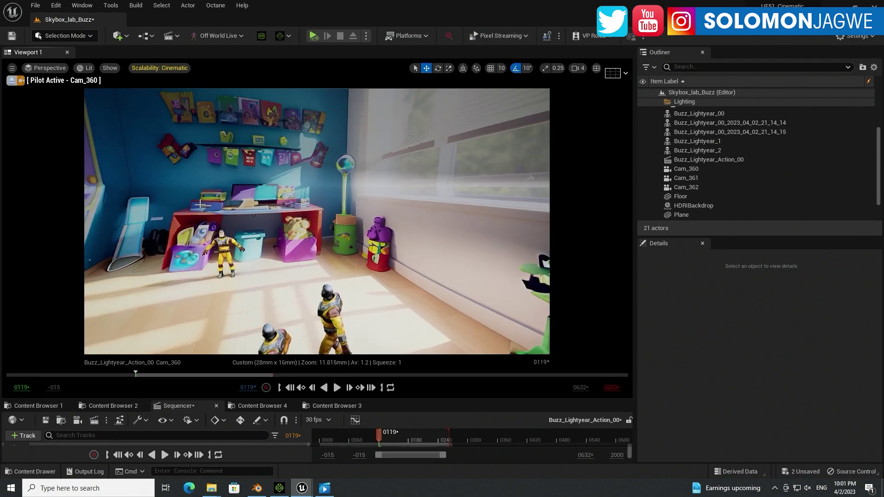
right_click_drag(352, 226, 352, 227)
right_click_drag(276, 202, 359, 97)
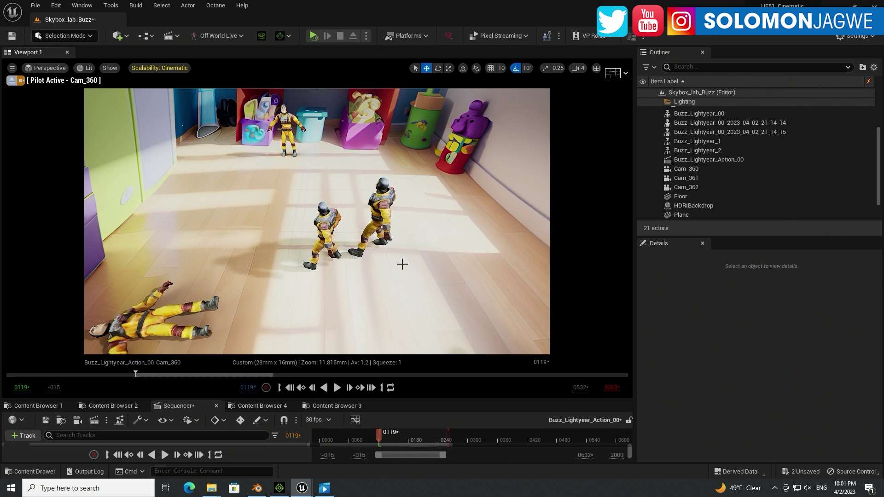
right_click_drag(359, 97, 358, 97)
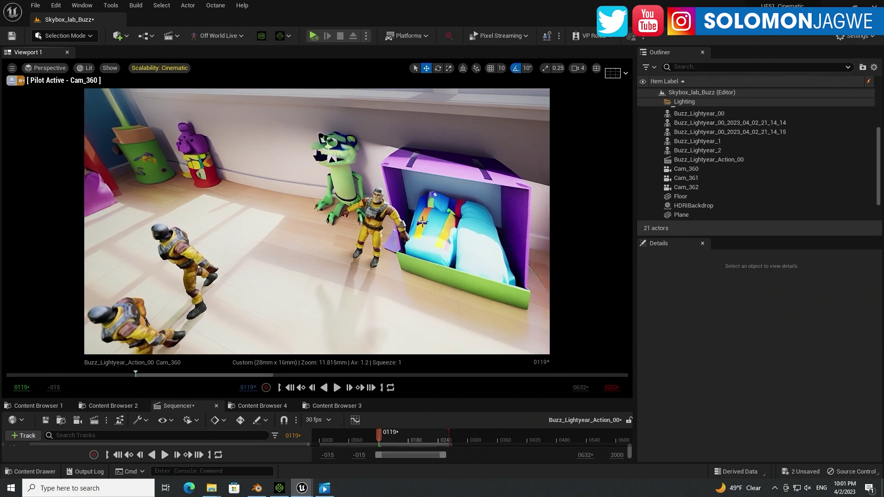
right_click_drag(421, 223, 347, 227)
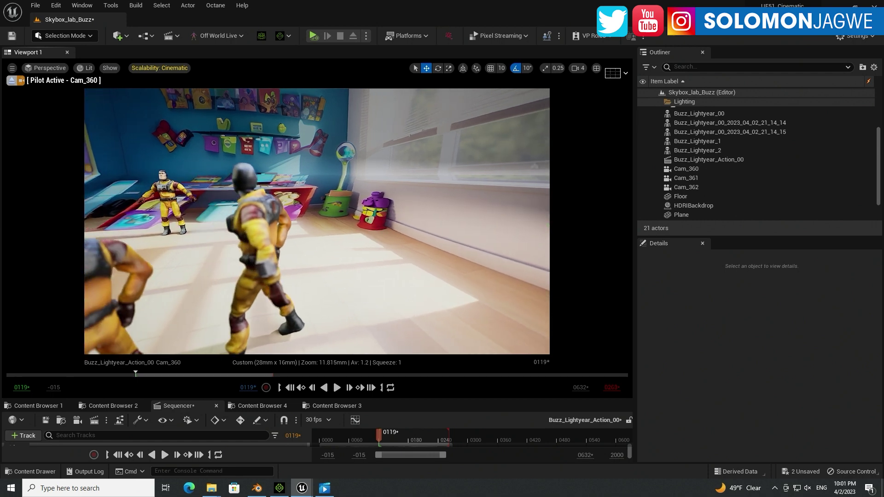
right_click_drag(347, 228, 357, 228)
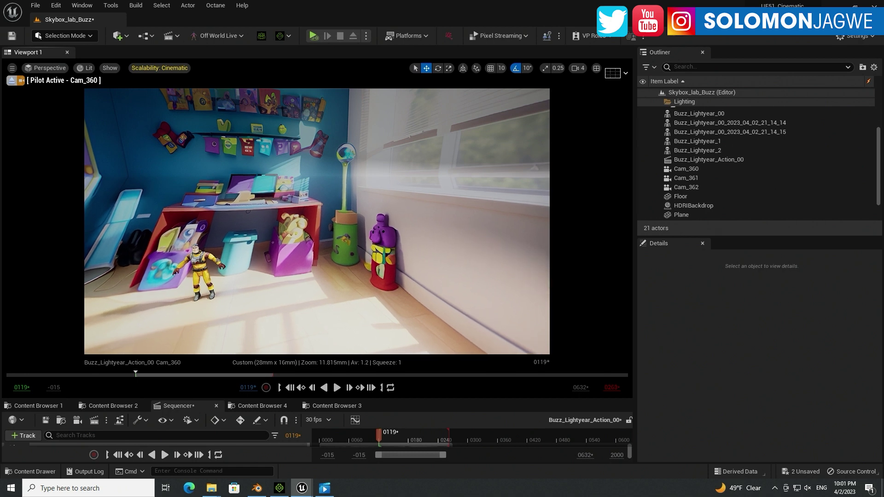
Fly Cam_360 up to a high angle over four Buzz figures, the green dinosaur and bed box.
right_click_drag(302, 236, 306, 236)
key("Right")
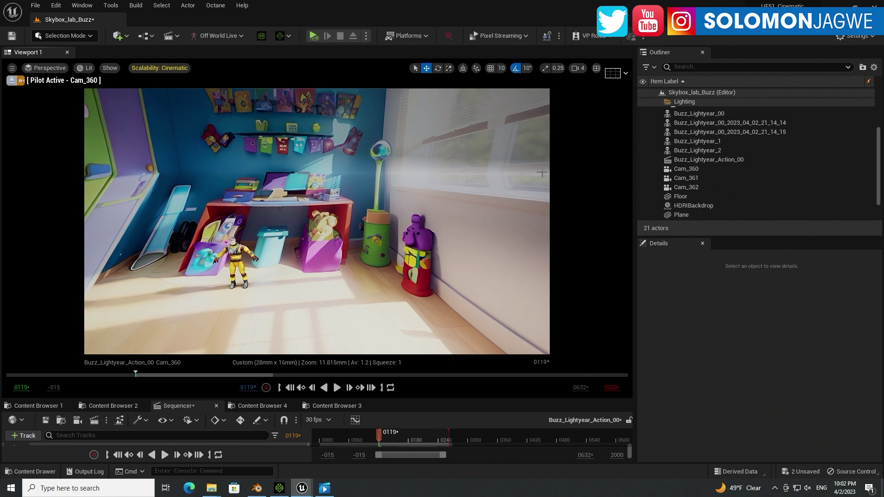
right_click_drag(147, 181, 111, 186)
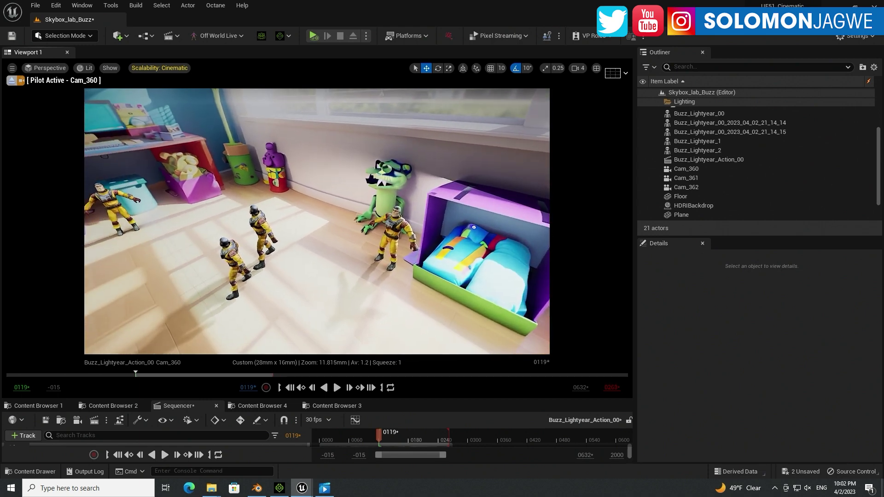
Play the walk, pause at frame 0140, and turn Cam_360 toward the dresser and fallen Buzz.
left_click(337, 387)
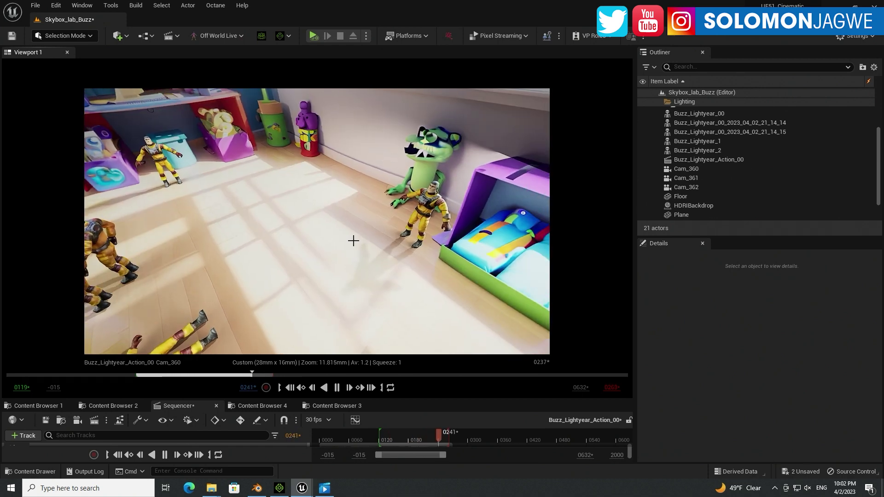
left_click(338, 387)
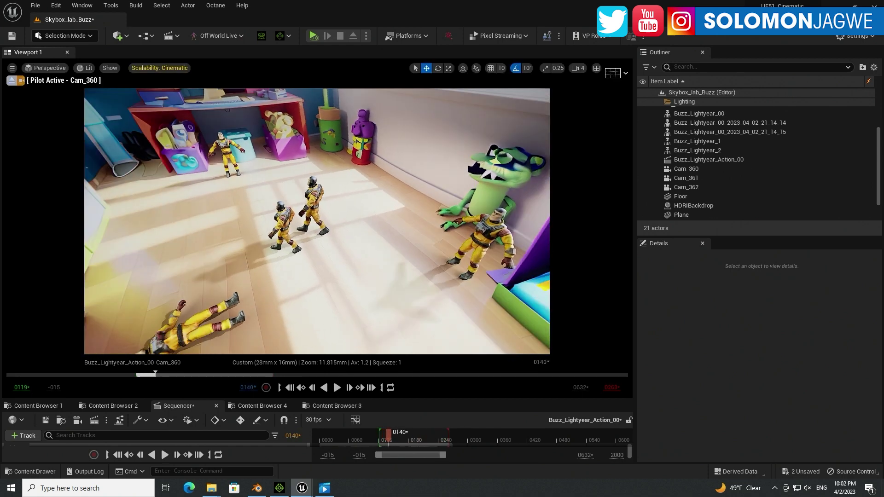
right_click_drag(341, 270, 341, 270)
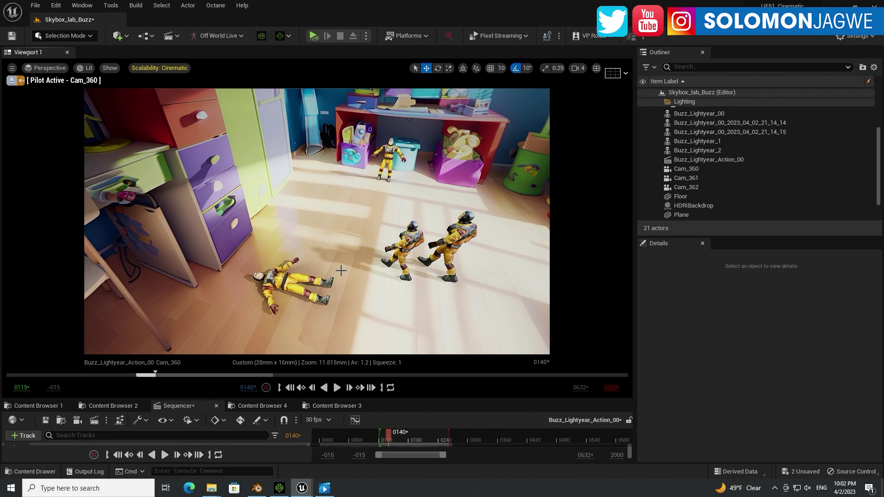
In iClone 8, replay Buzz_Lightyear_00's walk, stopping at frame 117 and then at frame 301.
left_click(279, 488)
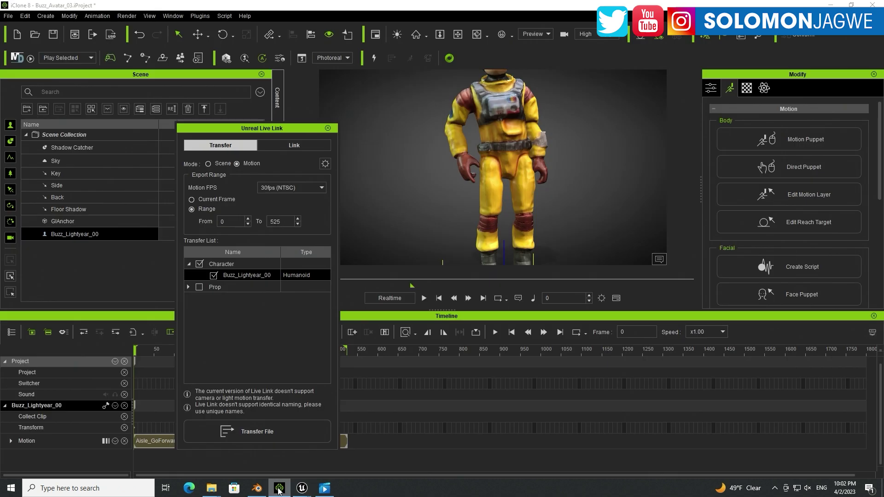
scroll(440, 228, "down", 5)
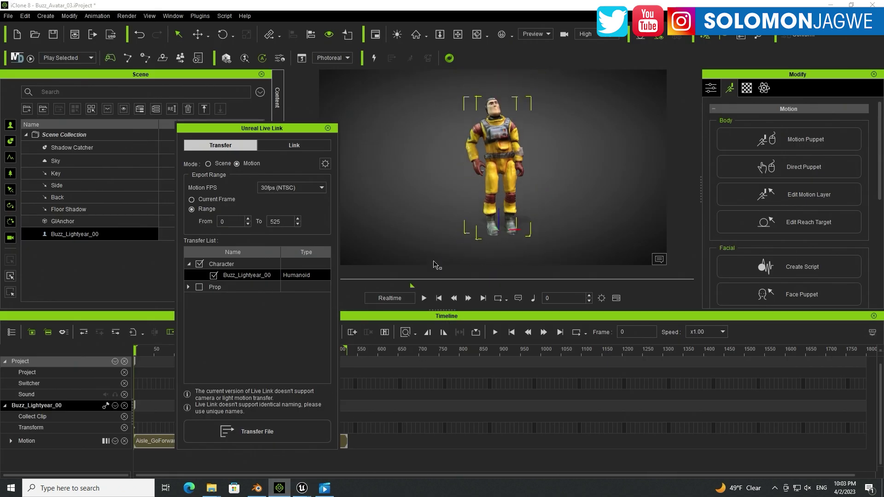
left_click(424, 300)
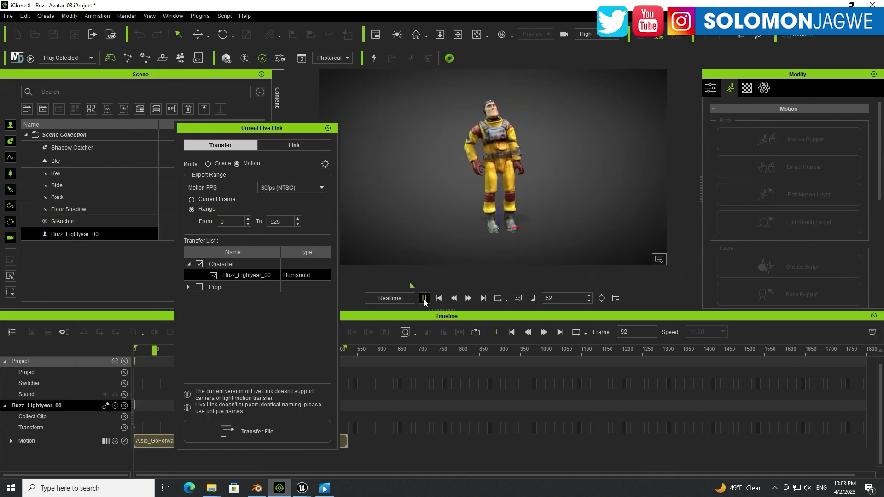
left_click(423, 298)
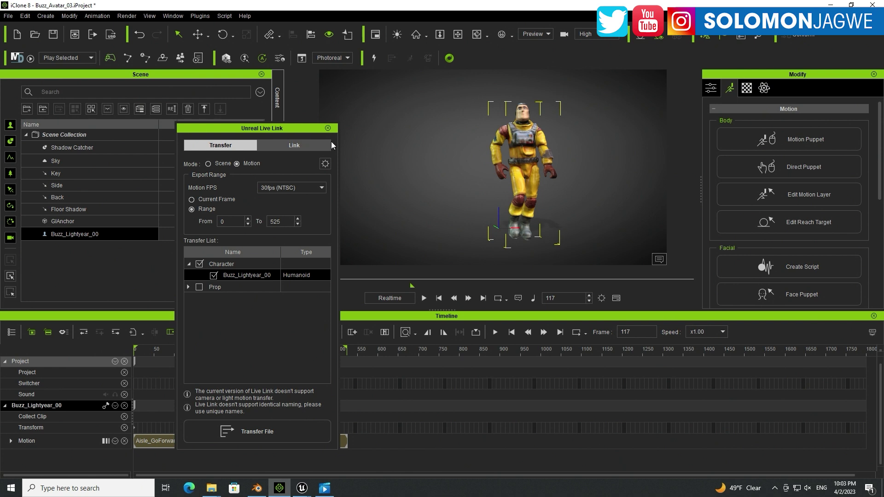
left_click(424, 298)
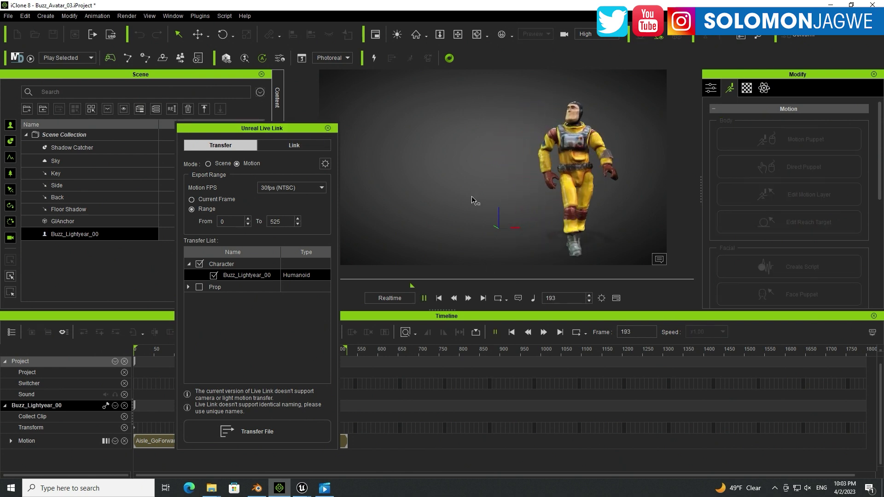
left_click(424, 298)
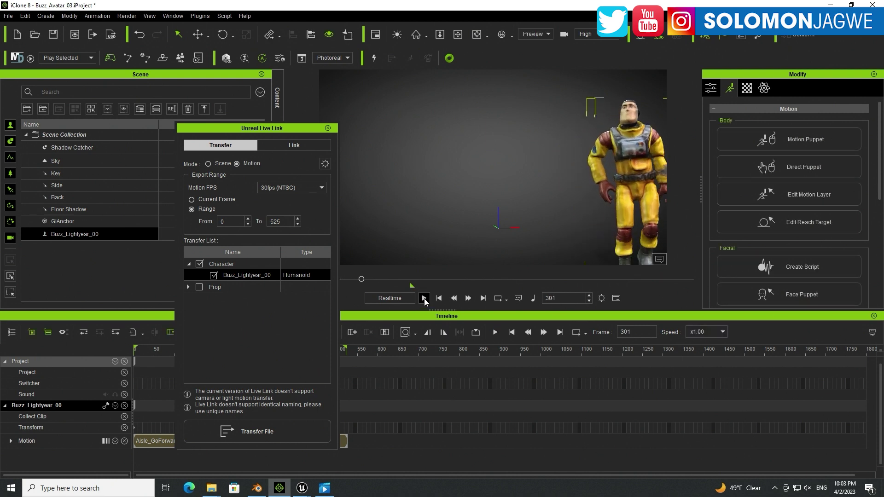